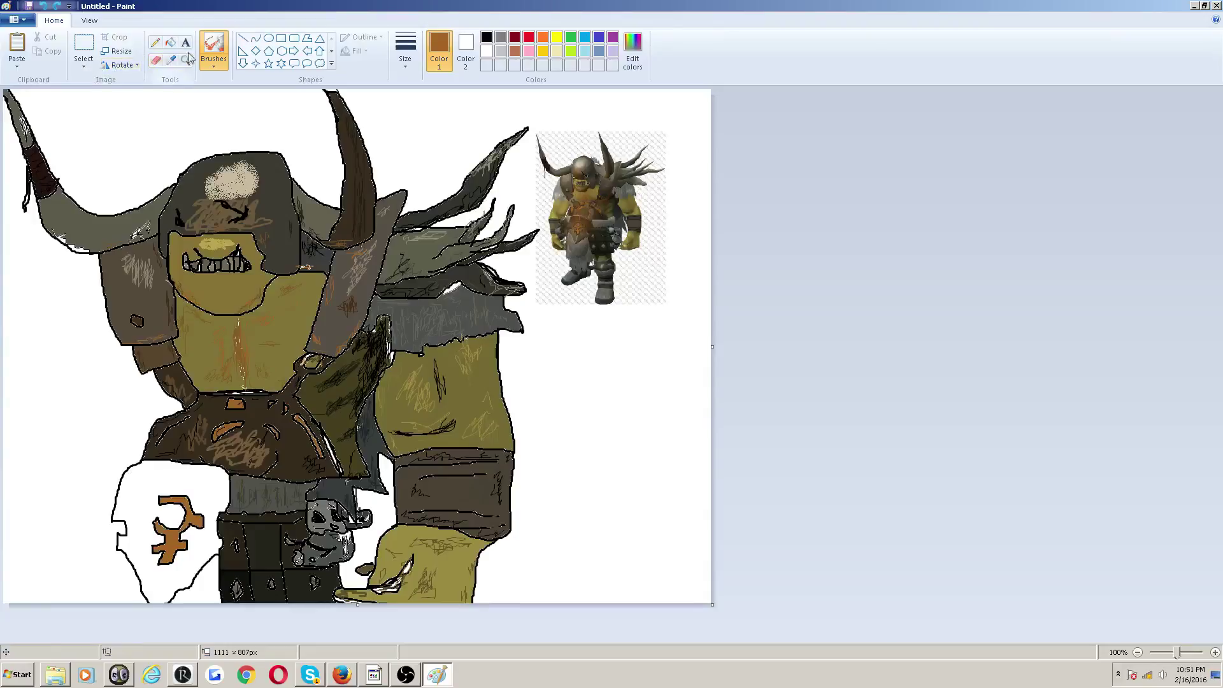
# - Sample dark brown from the reference picture and fill the white hip armor plate around the orange emblem with it
pyautogui.click(214, 62)
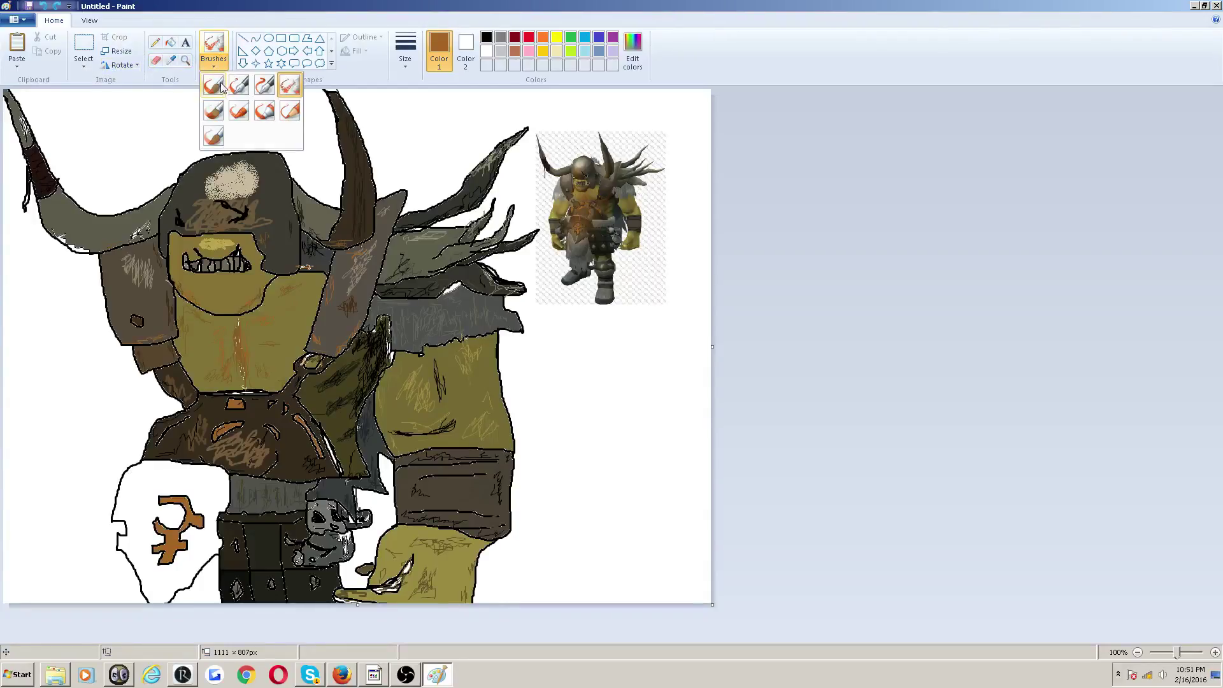
pyautogui.click(171, 61)
pyautogui.click(215, 63)
pyautogui.click(179, 70)
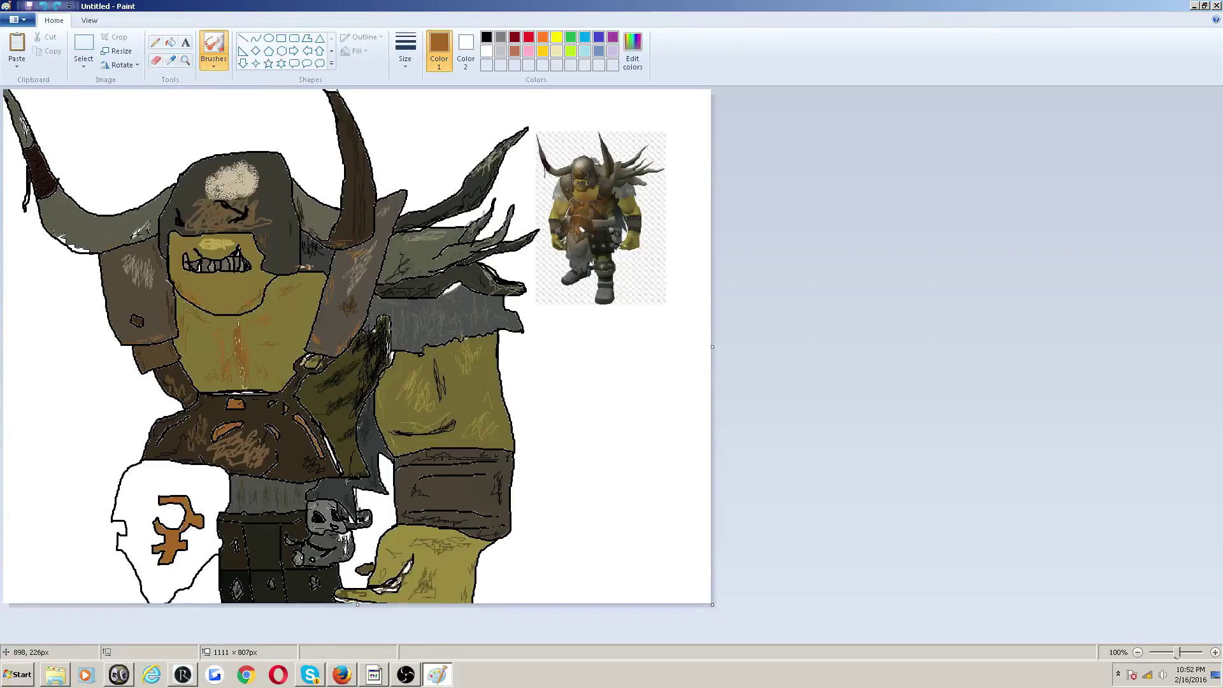
pyautogui.click(172, 66)
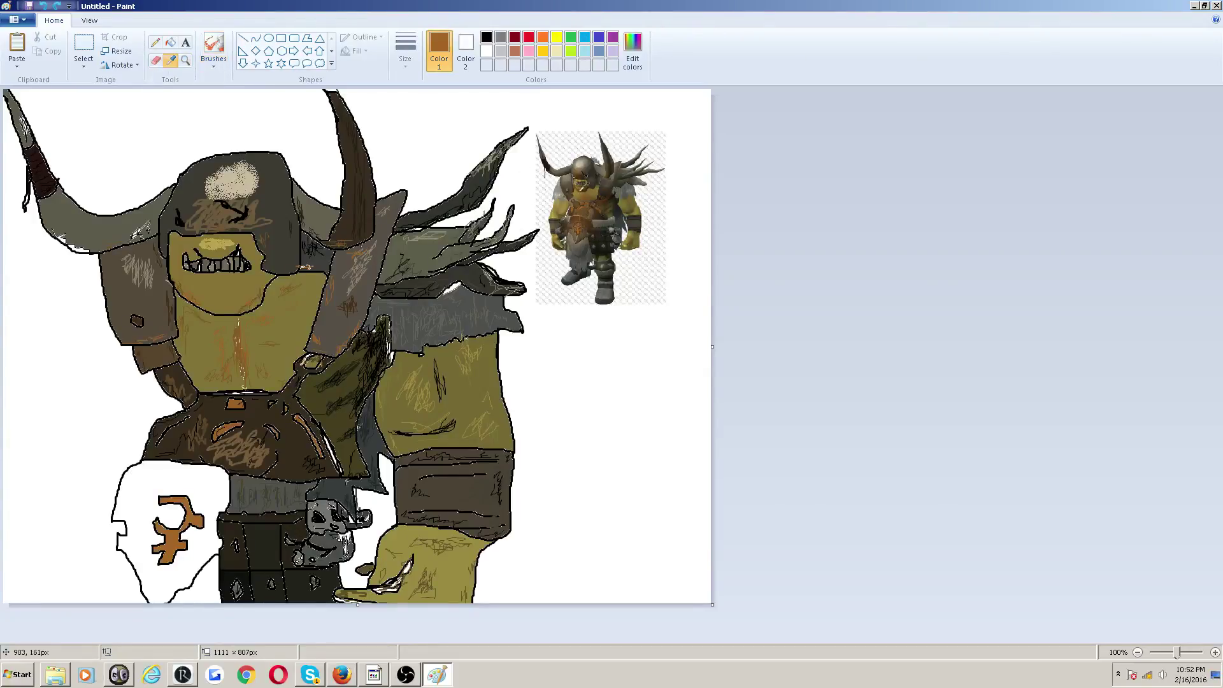
pyautogui.click(554, 207)
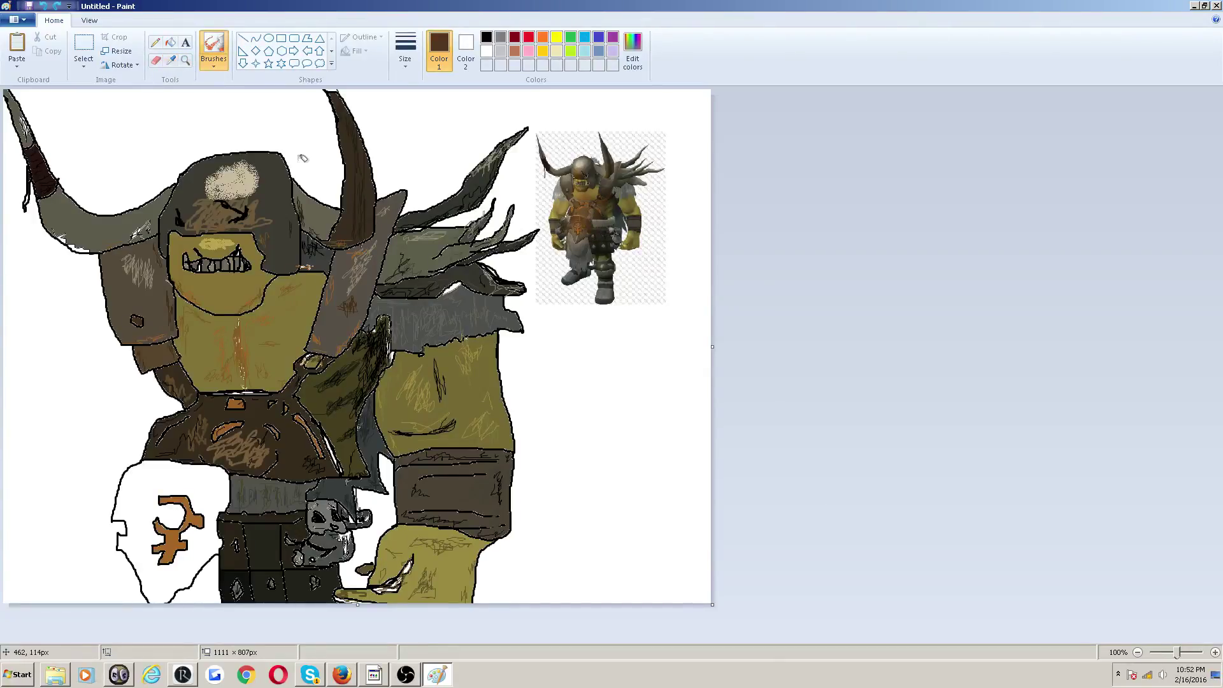
pyautogui.click(135, 500)
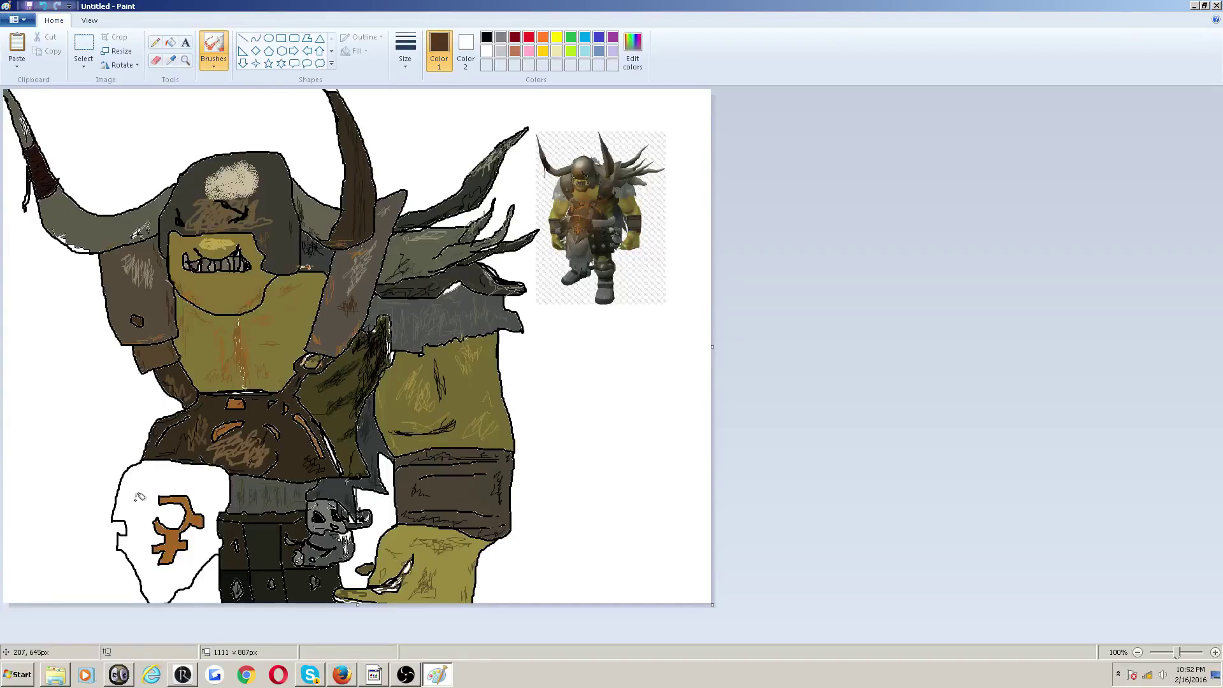
pyautogui.click(170, 42)
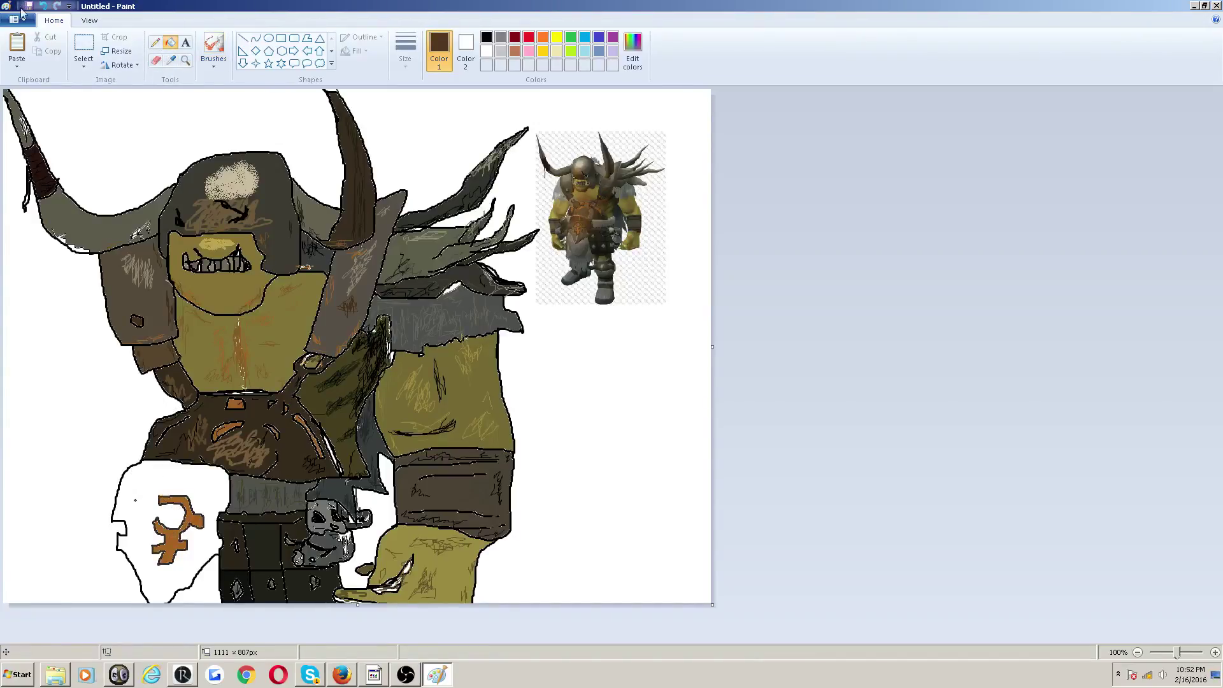
pyautogui.click(152, 491)
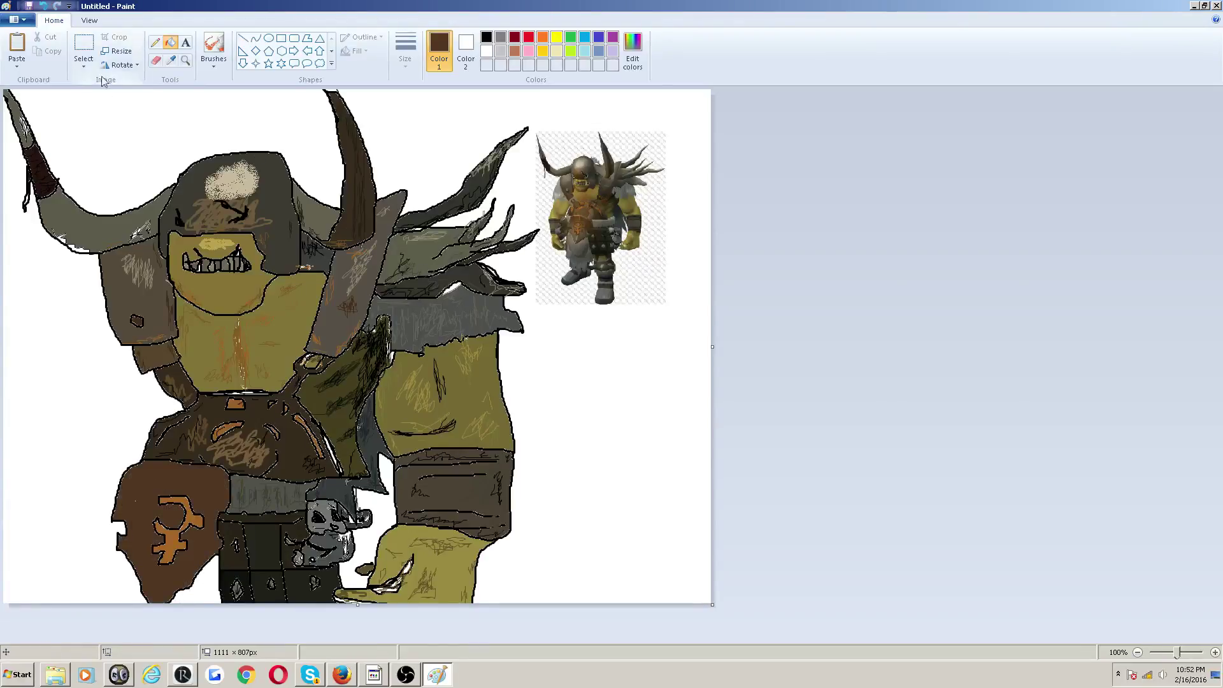
# - Sample a lighter brown from the reference and add scratchy highlights to the hip plate's lower tip using the basic brush at its thinnest size
pyautogui.click(170, 59)
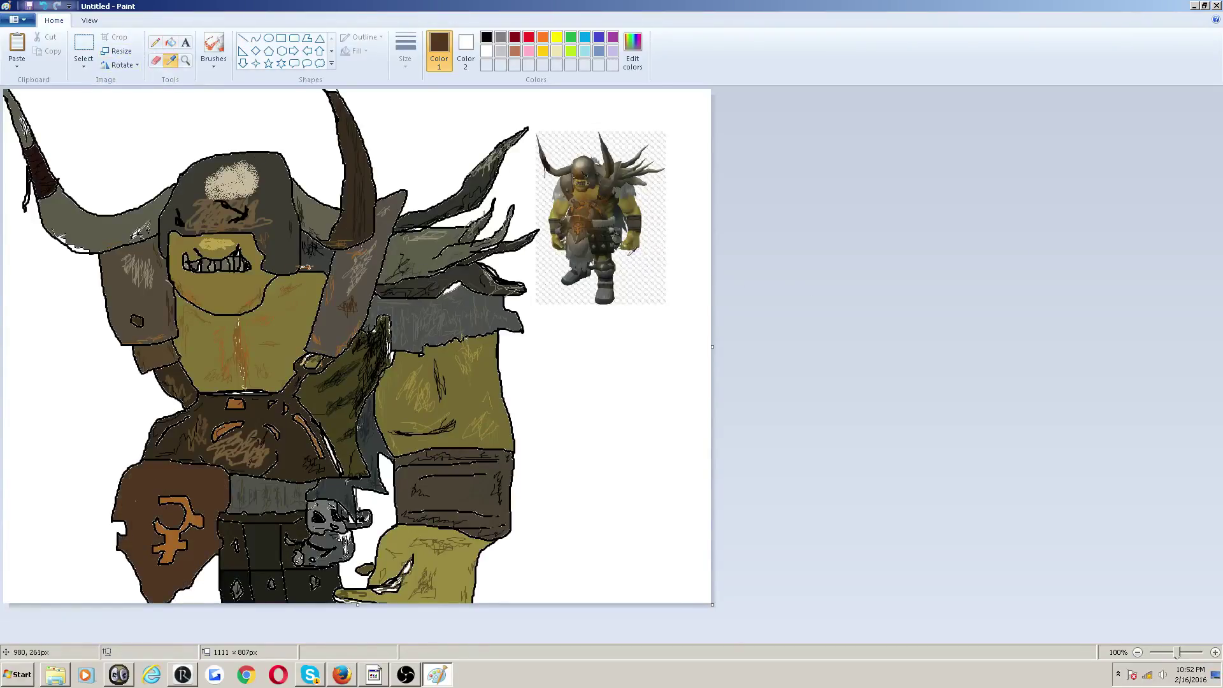
pyautogui.click(577, 239)
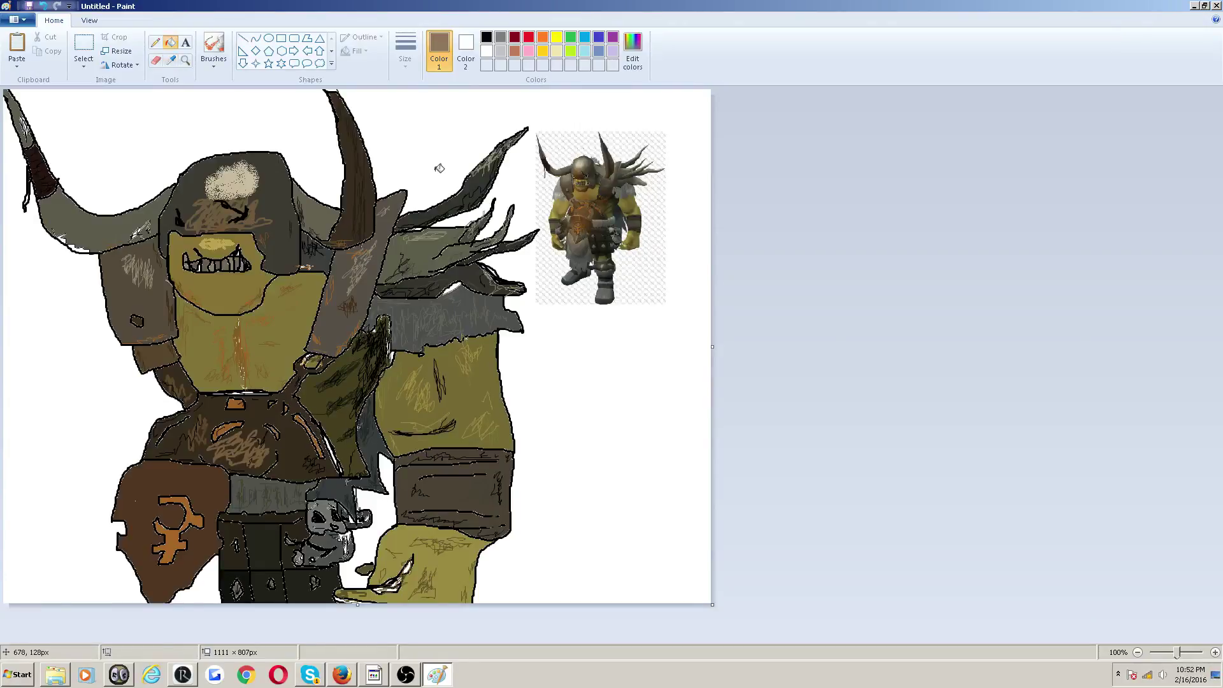
pyautogui.click(212, 49)
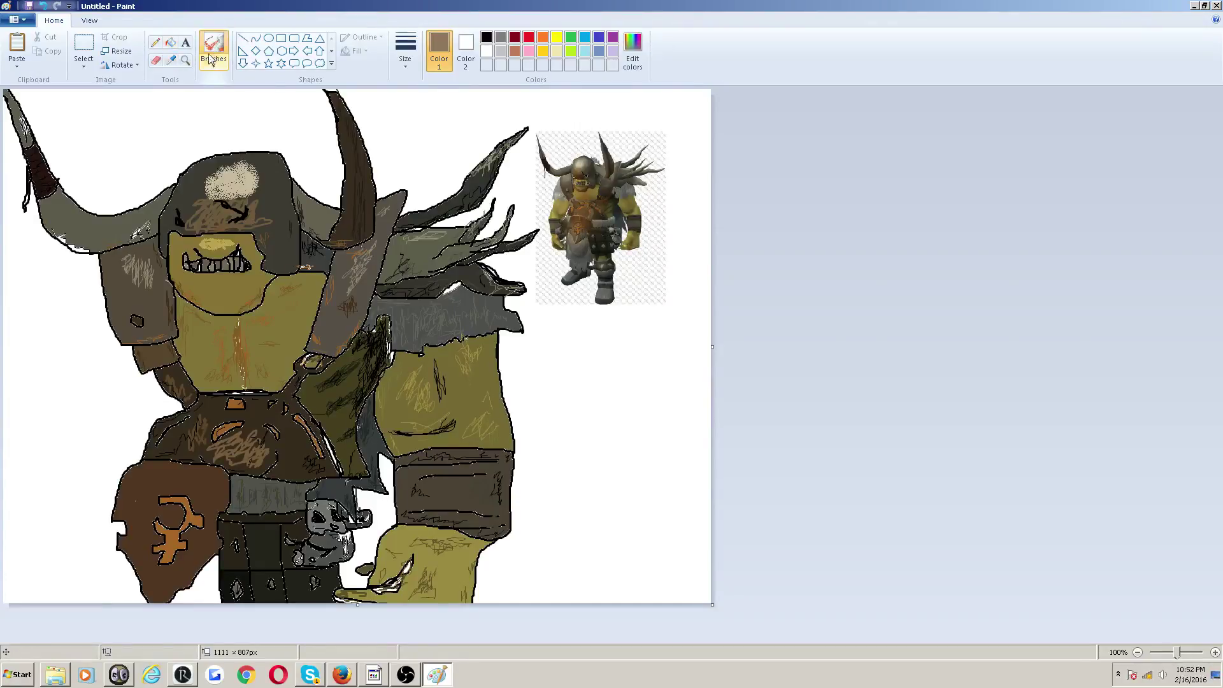
pyautogui.click(213, 63)
pyautogui.click(212, 84)
pyautogui.click(405, 54)
pyautogui.click(411, 92)
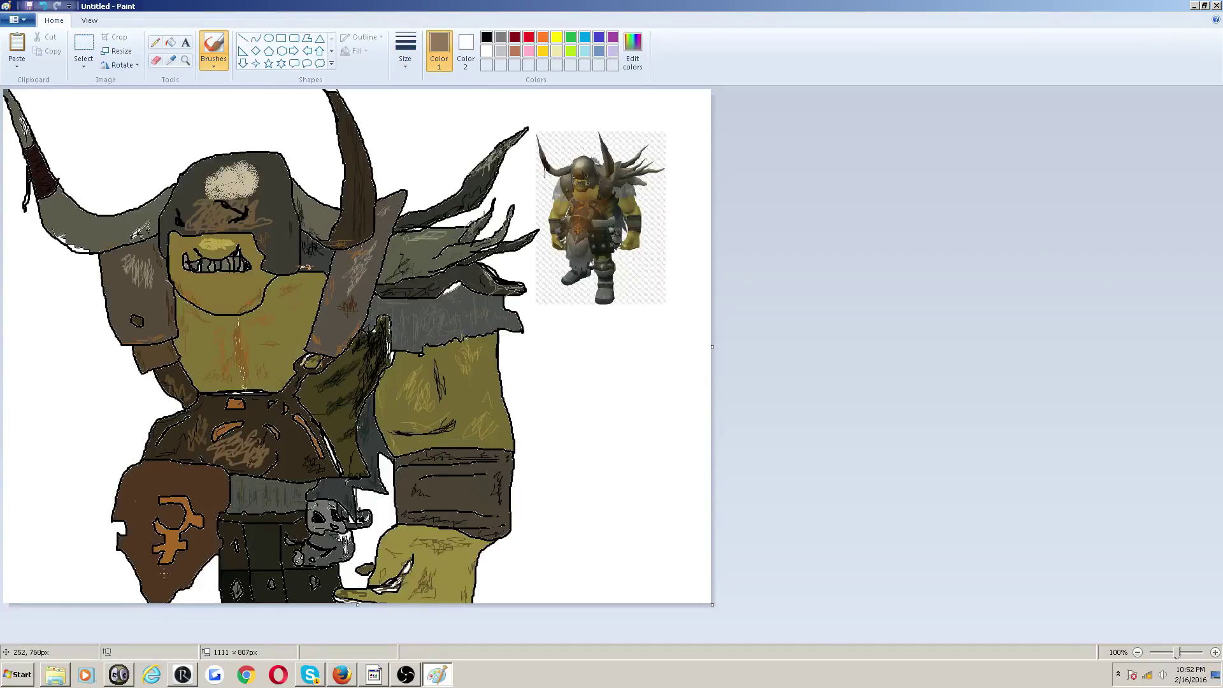
pyautogui.moveTo(172, 586); pyautogui.dragTo(182, 554)
pyautogui.moveTo(191, 576)
pyautogui.mouseDown()
pyautogui.moveTo(178, 566)
pyautogui.moveTo(172, 585)
pyautogui.moveTo(161, 578)
pyautogui.mouseUp()
# - Resample the light brown from the reference belt area and add thin highlight strokes at the hip plate's tip and above its emblem
pyautogui.click(171, 60)
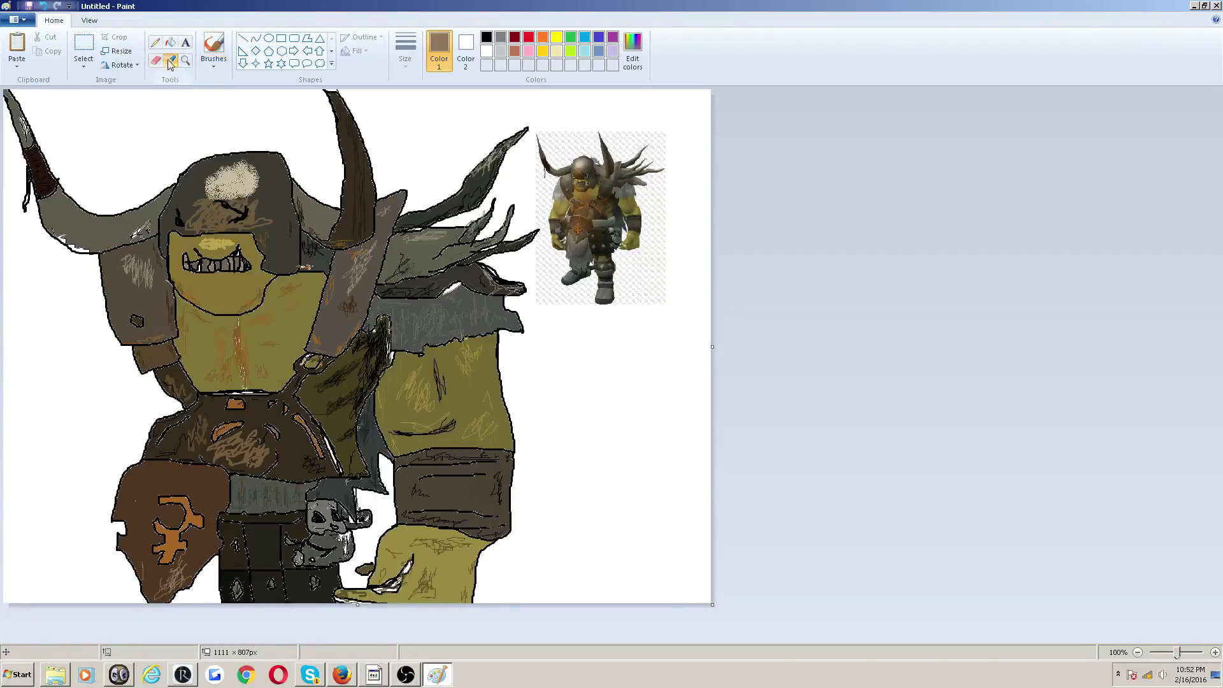
pyautogui.click(576, 238)
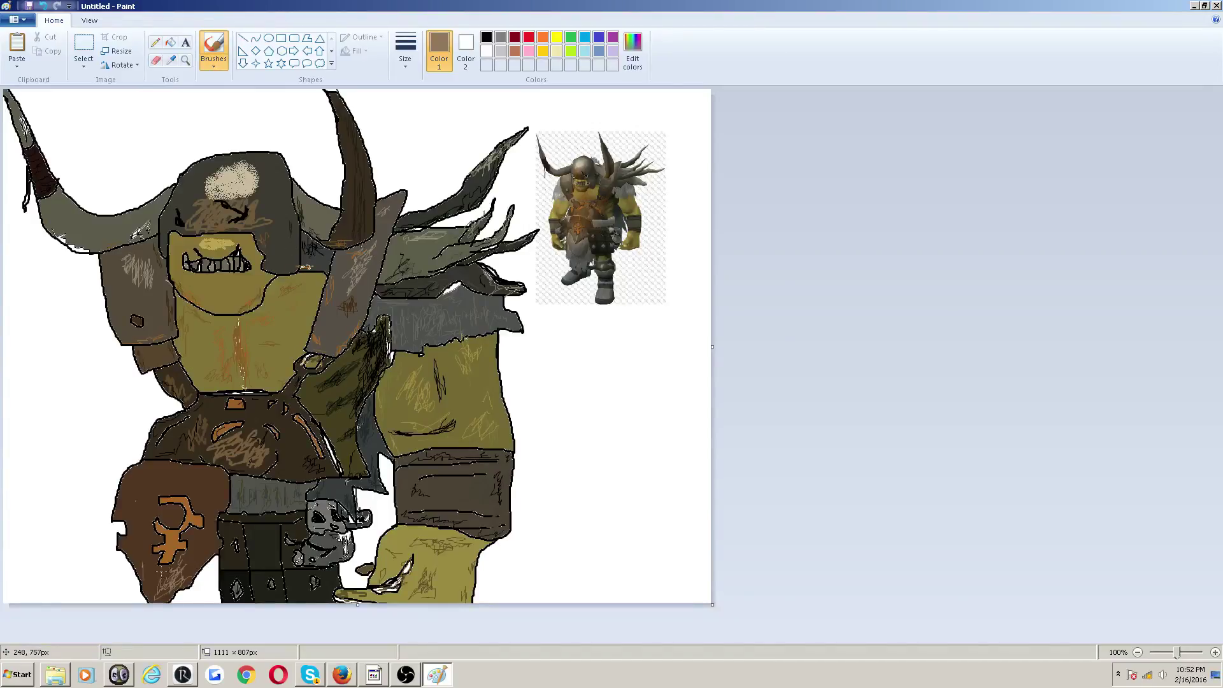
pyautogui.moveTo(161, 572); pyautogui.dragTo(159, 590)
pyautogui.moveTo(181, 481)
pyautogui.mouseDown()
pyautogui.moveTo(175, 493)
pyautogui.moveTo(178, 466)
pyautogui.moveTo(174, 475)
pyautogui.mouseUp()
# - Sample a dark brown from the reference figure's waist and brush thin shading strokes around the hip plate's emblem
pyautogui.click(170, 60)
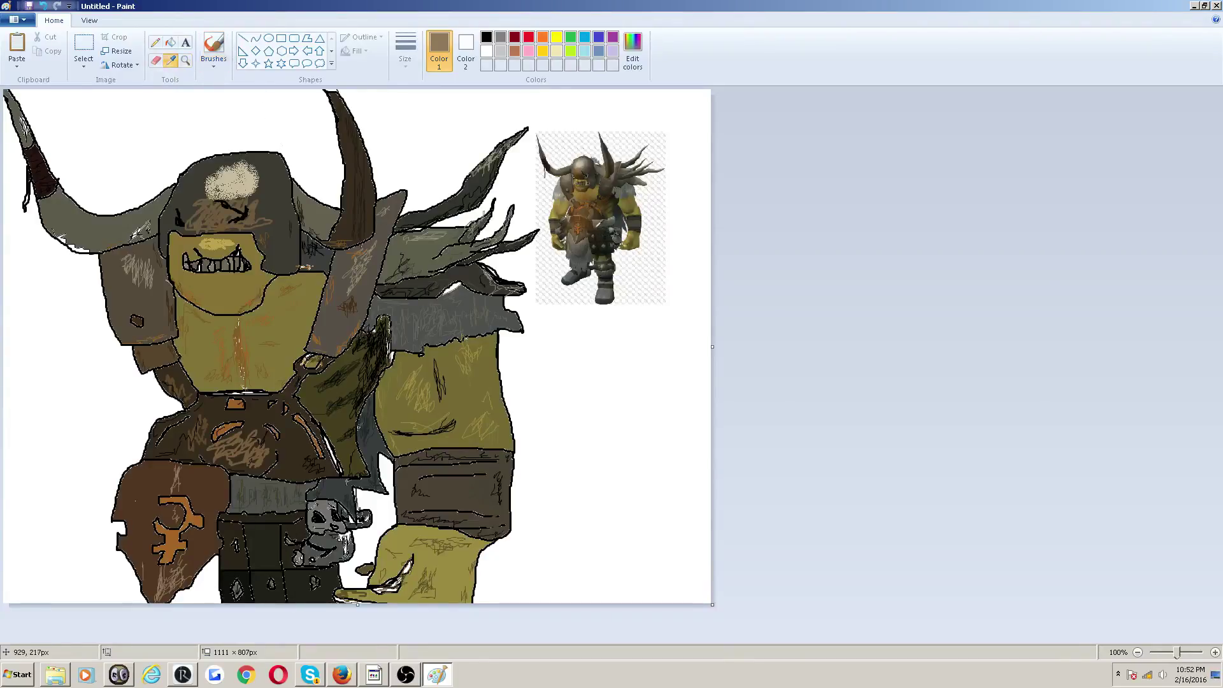
pyautogui.click(593, 218)
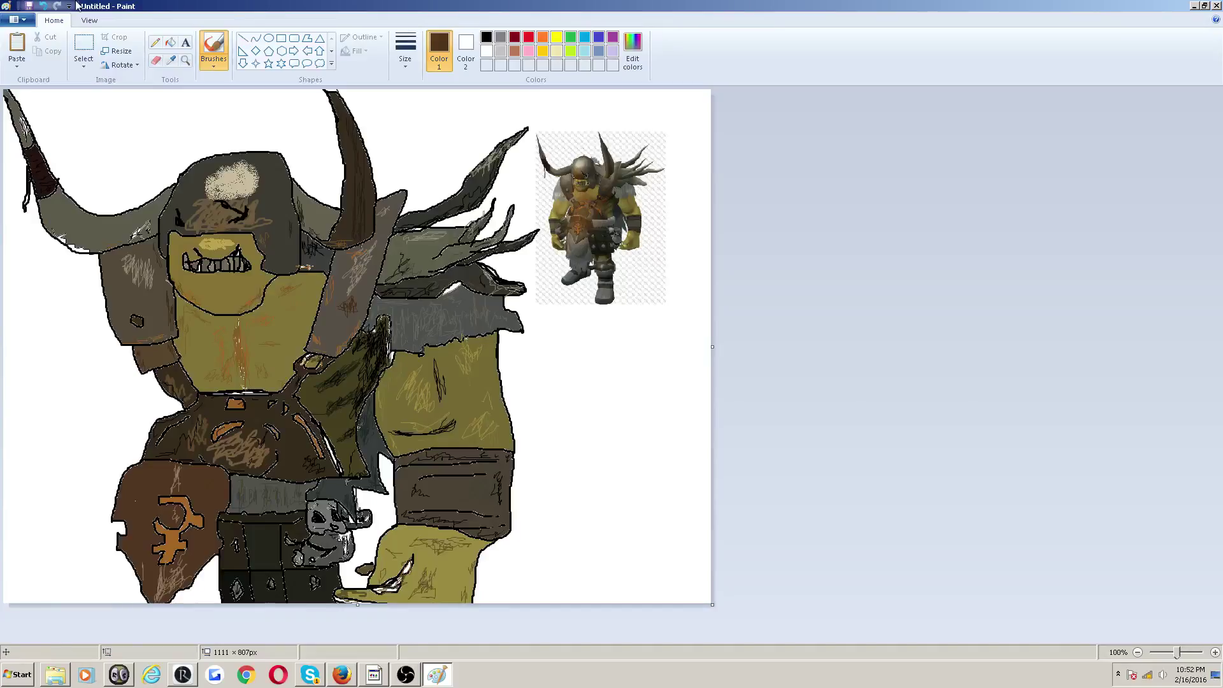
pyautogui.click(171, 60)
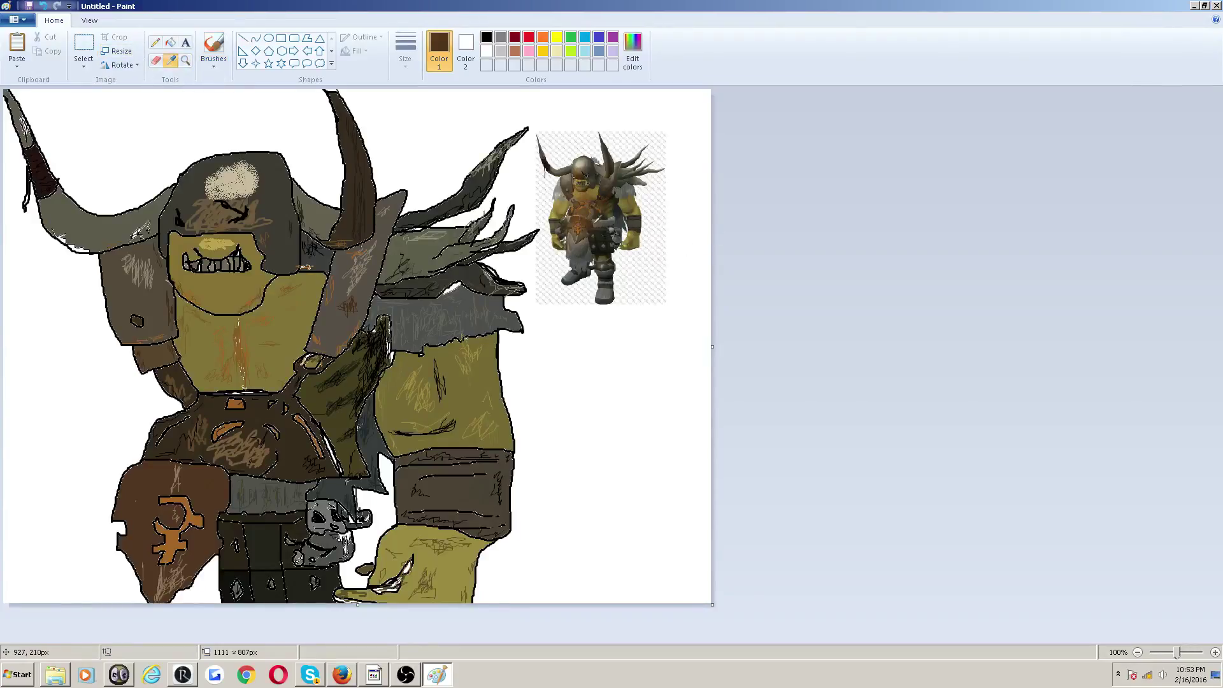
pyautogui.click(586, 233)
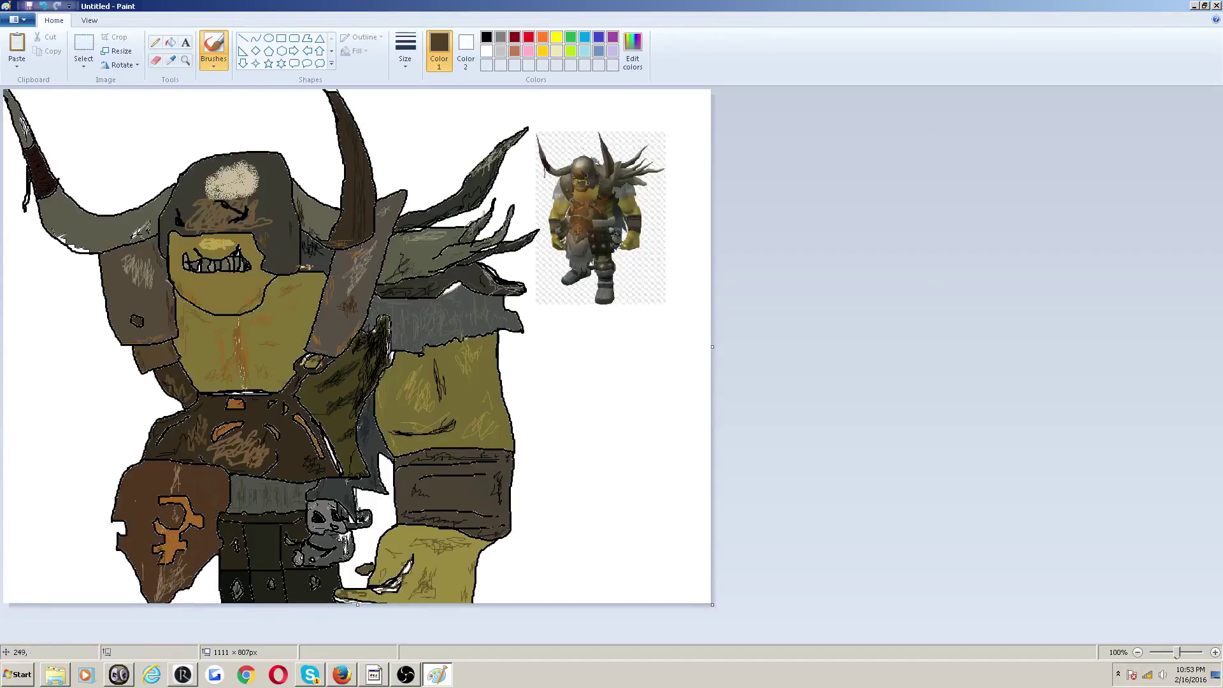
pyautogui.moveTo(162, 533); pyautogui.dragTo(158, 527)
# - Sample a medium brown from the reference torso and add fine texture strokes to the upper part of the hip plate
pyautogui.click(171, 60)
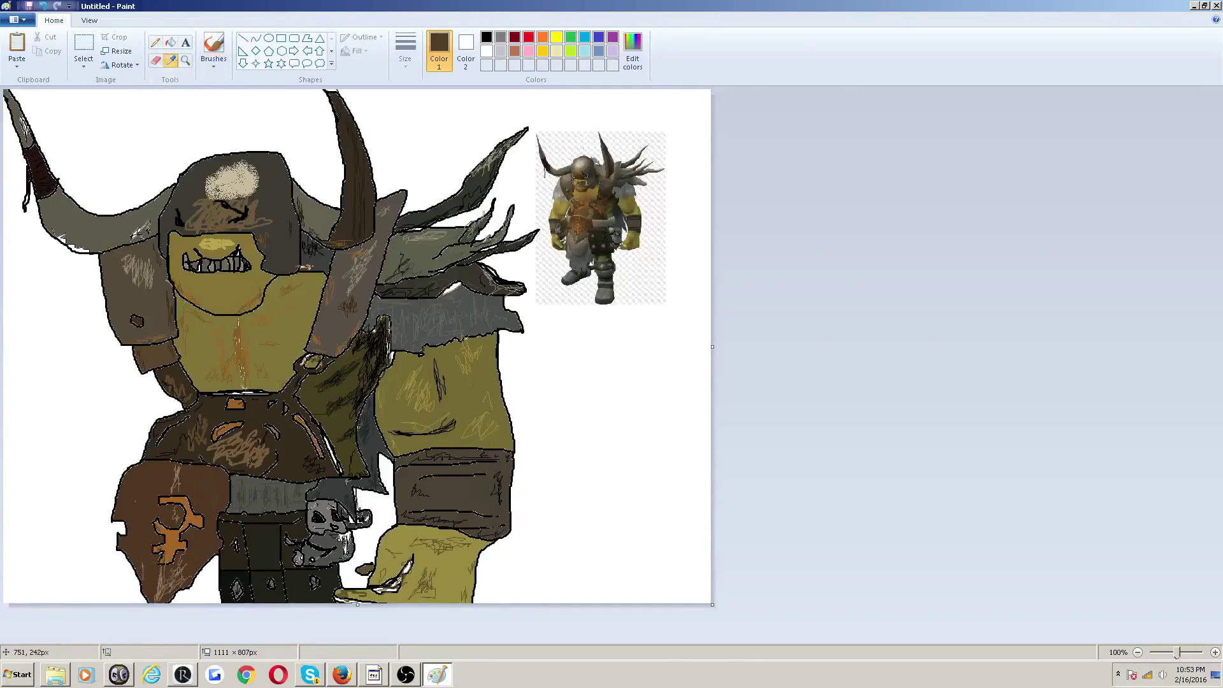
pyautogui.click(574, 224)
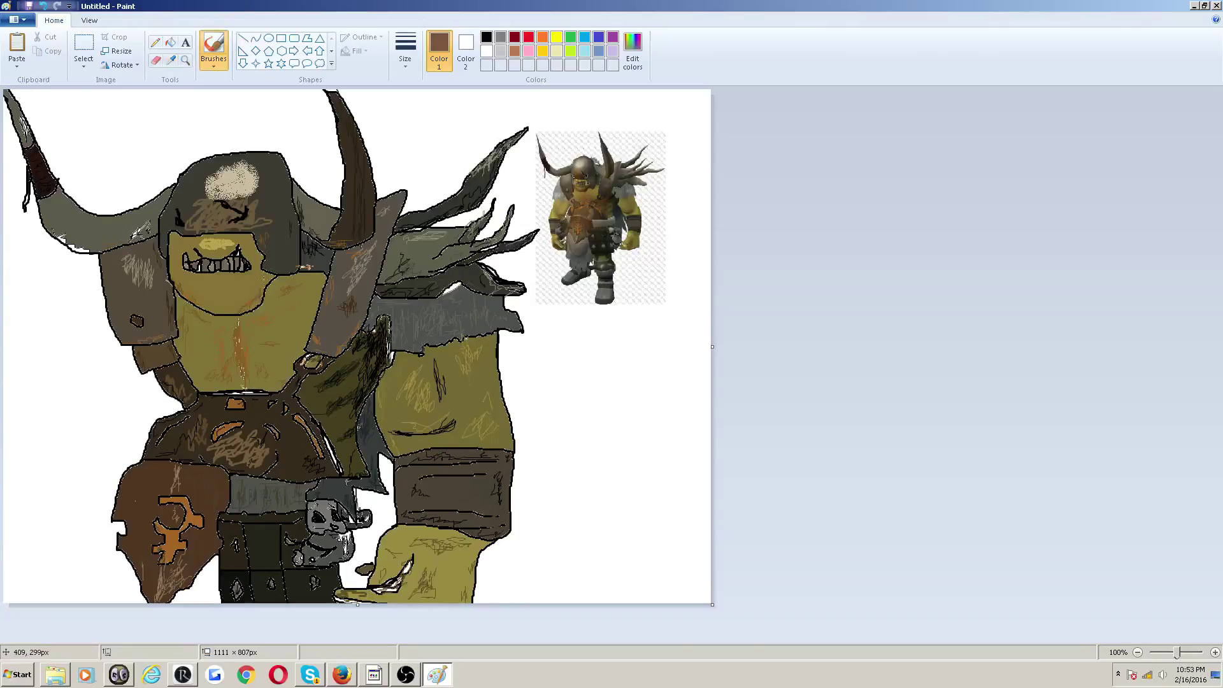
pyautogui.moveTo(132, 482); pyautogui.dragTo(138, 486)
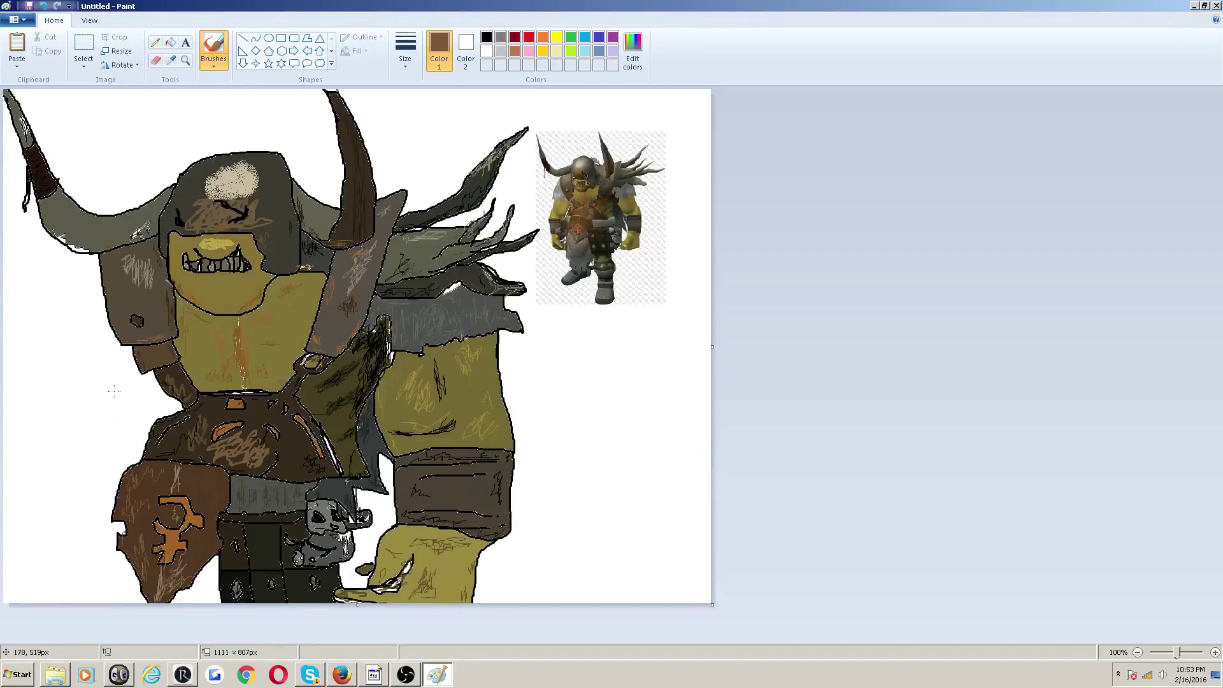
# - Outline a ragged-edged fur piece in black with the second-thinnest brush size, beside the shoulder armor beneath the dark-banded horn
pyautogui.click(405, 49)
pyautogui.click(414, 113)
pyautogui.click(485, 38)
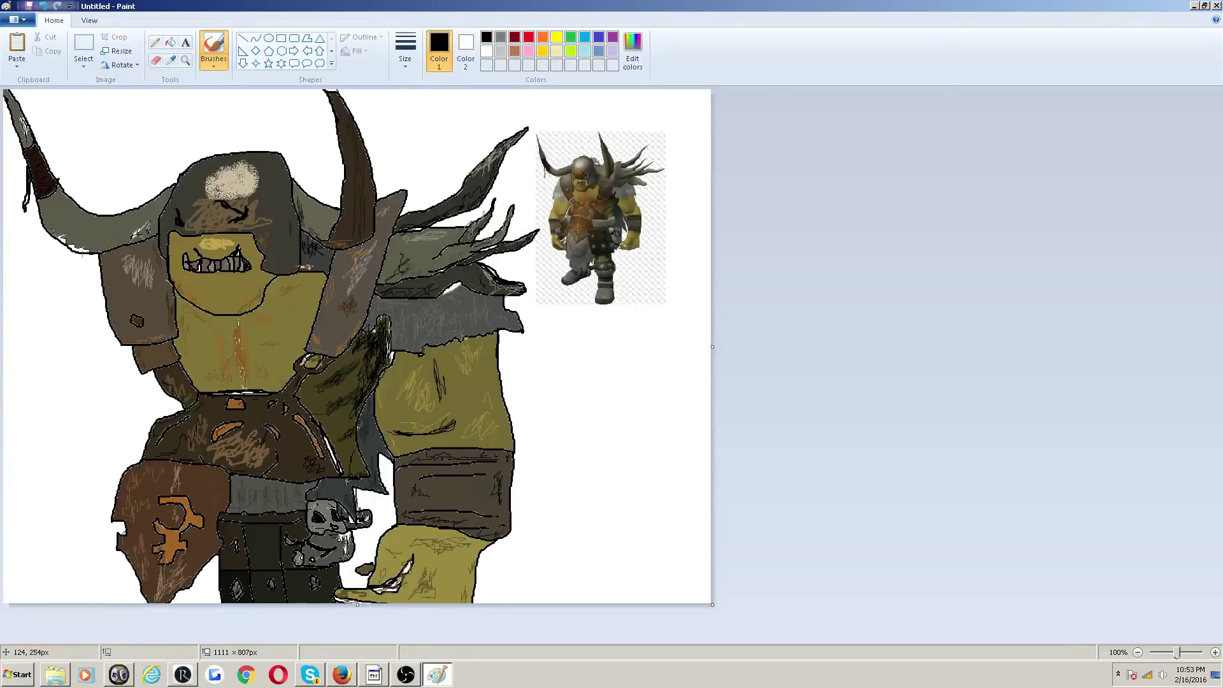
pyautogui.moveTo(83, 254)
pyautogui.mouseDown()
pyautogui.moveTo(51, 295)
pyautogui.moveTo(44, 376)
pyautogui.moveTo(53, 364)
pyautogui.moveTo(138, 372)
pyautogui.mouseUp()
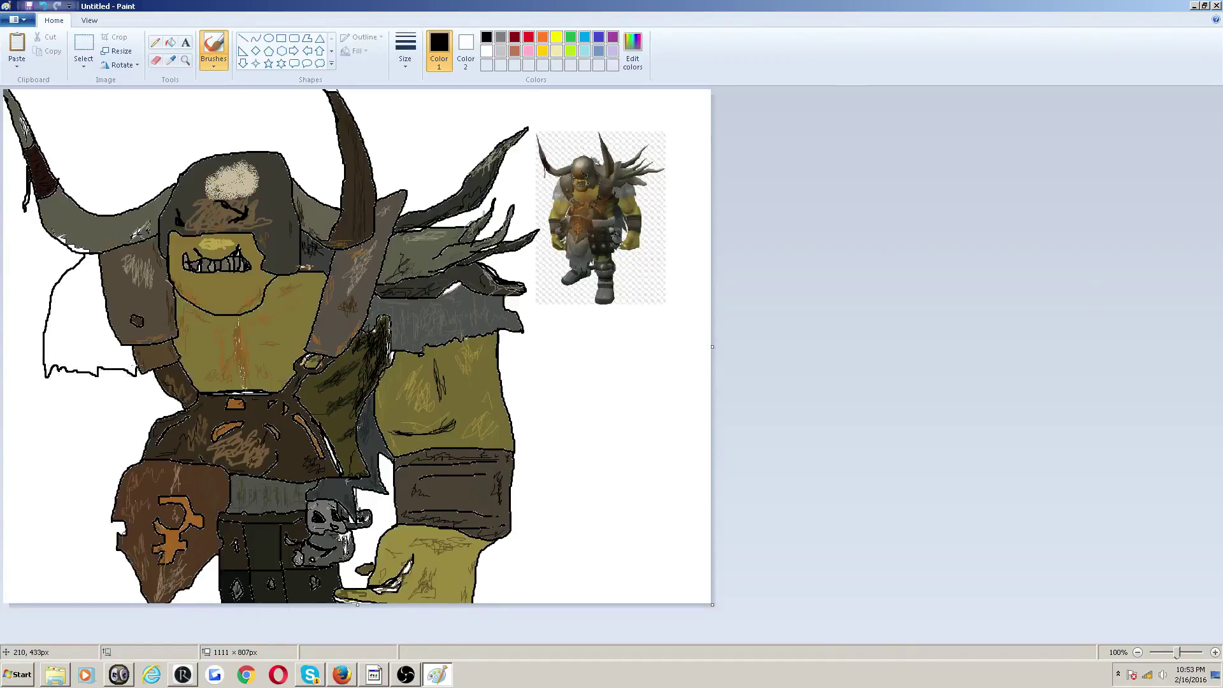
# - Sample gray from the reference figure's shoulder fur and fill the newly outlined fur piece with it
pyautogui.click(170, 64)
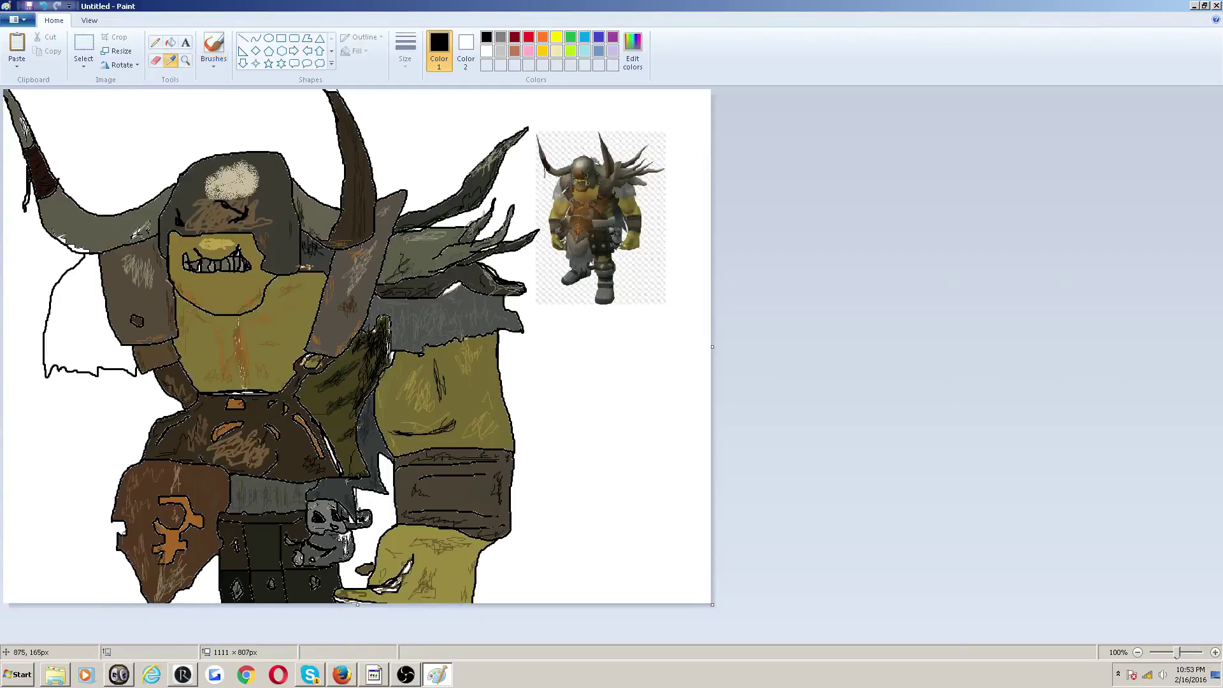
pyautogui.click(565, 189)
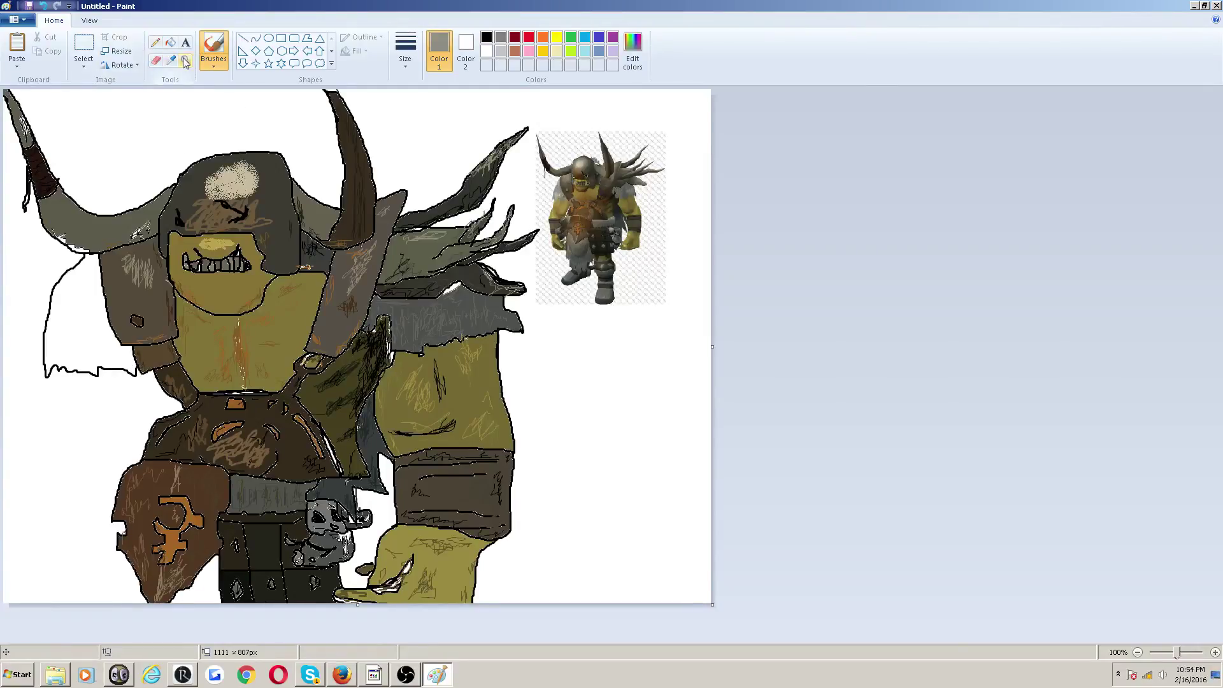
pyautogui.click(170, 42)
pyautogui.click(91, 343)
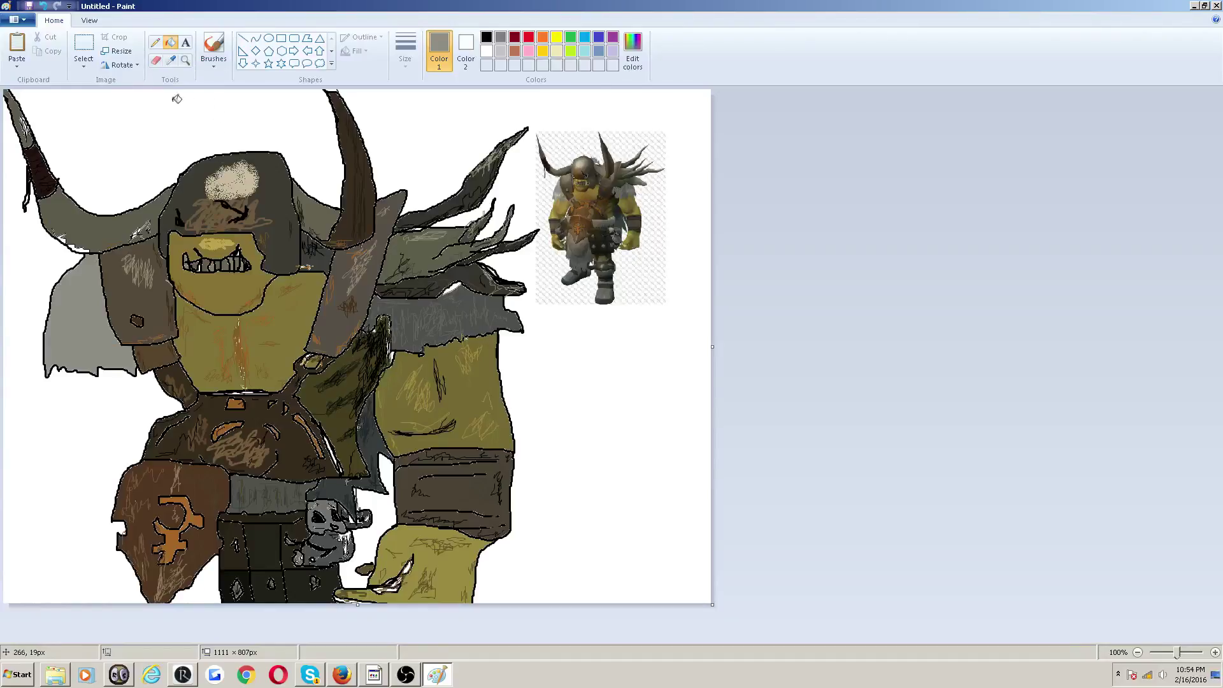
# - Sample another gray from the reference shoulder and brush light texture strokes over the gray fur piece at the thinnest size
pyautogui.click(170, 60)
pyautogui.click(556, 187)
pyautogui.click(213, 45)
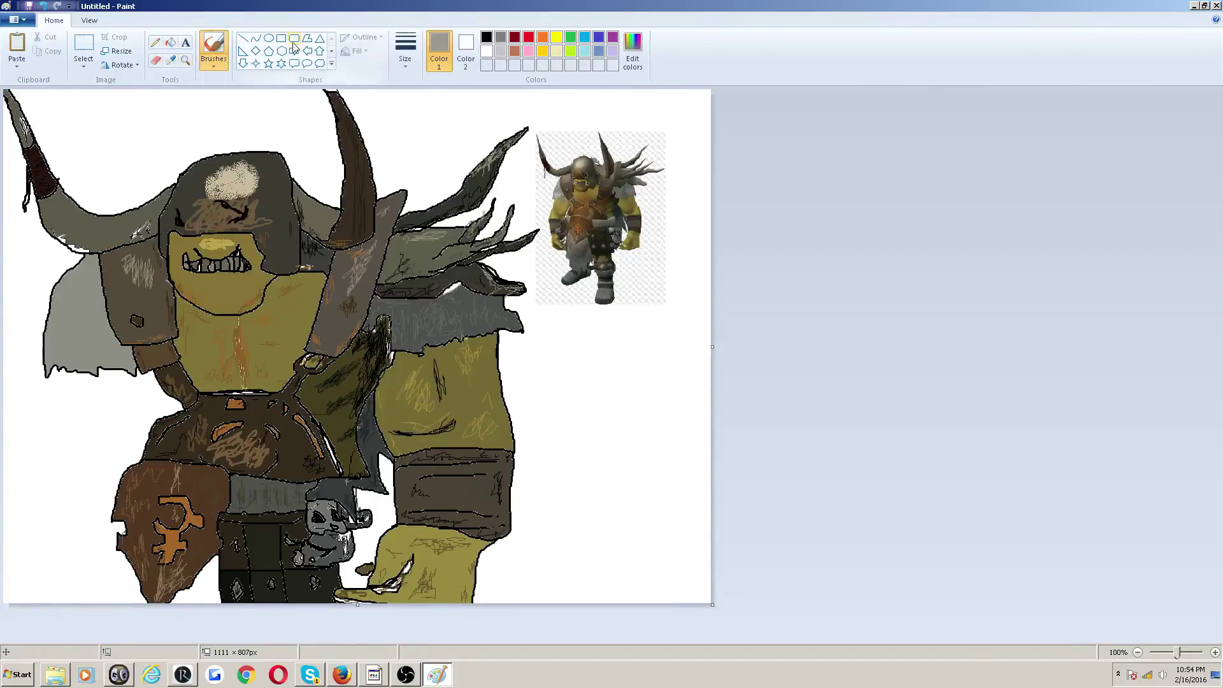
pyautogui.click(405, 46)
pyautogui.click(419, 90)
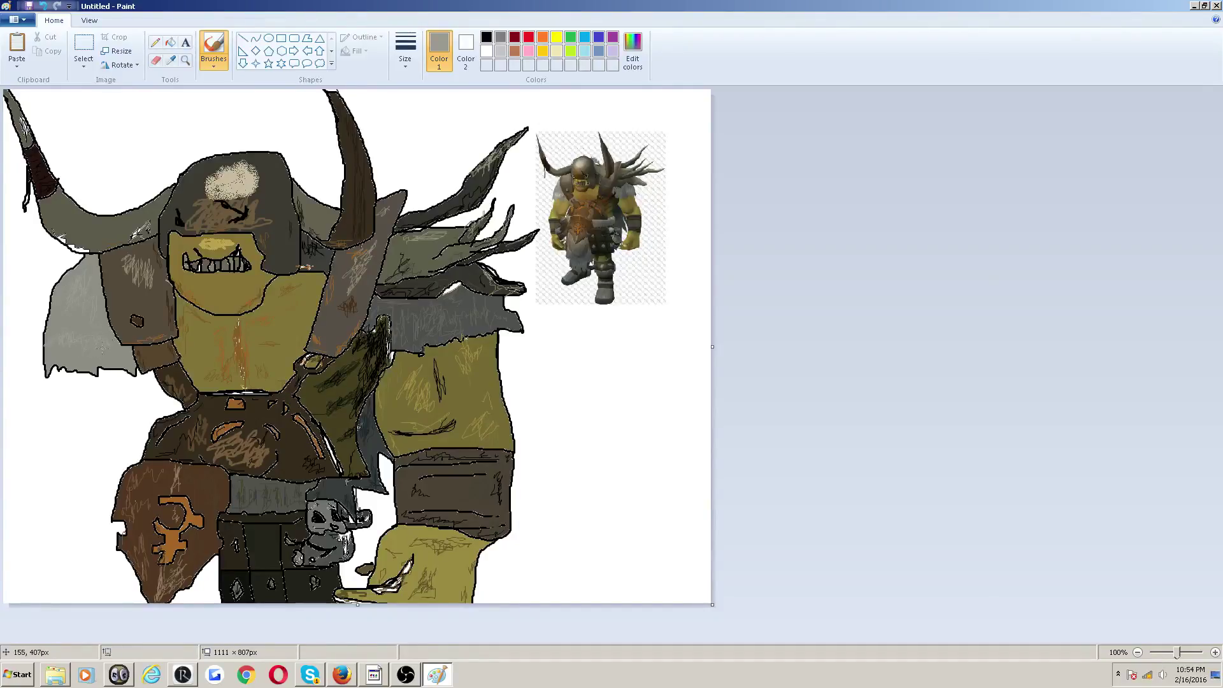
pyautogui.moveTo(44, 334); pyautogui.dragTo(45, 357)
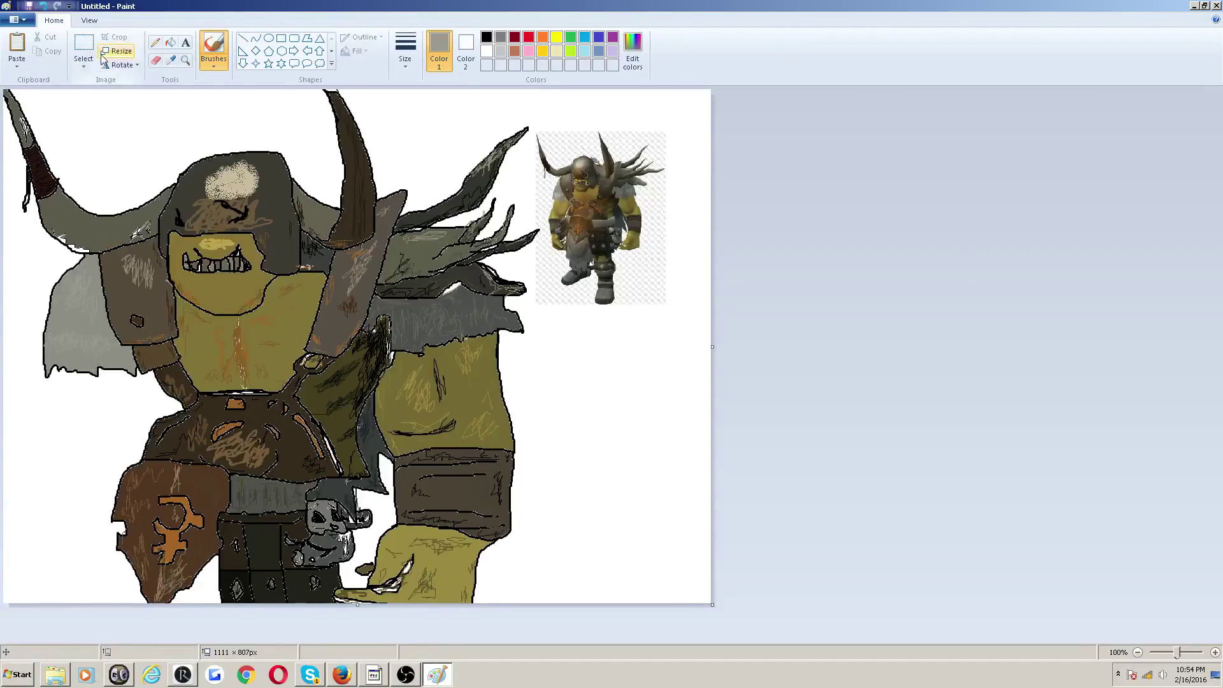
# - Sample dark gray from the reference helmet and draw thin shading strokes across the gray shoulder fur and along its edges
pyautogui.click(172, 62)
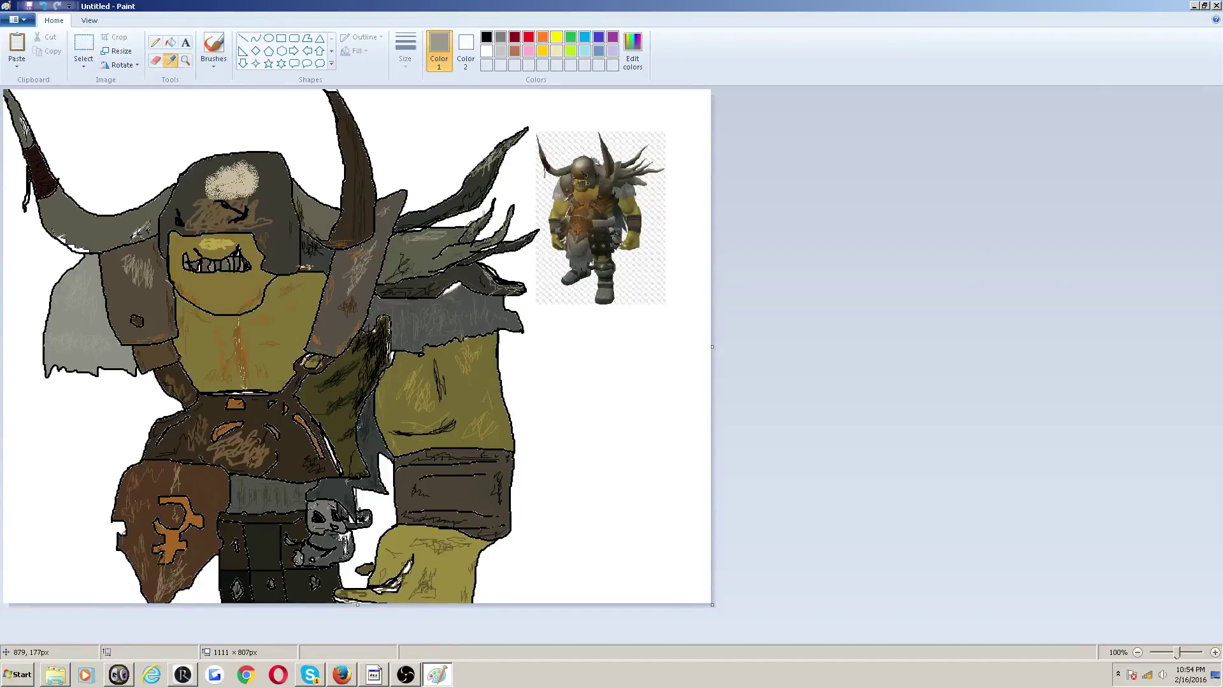
pyautogui.click(590, 168)
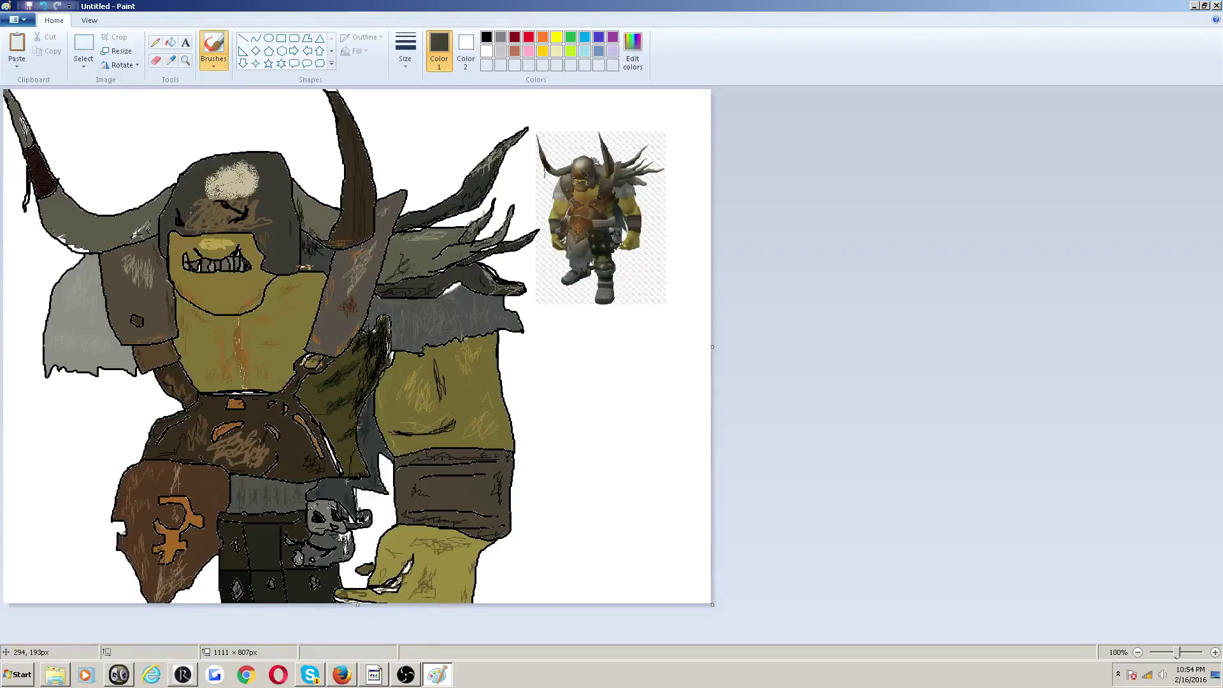
pyautogui.moveTo(104, 355)
pyautogui.mouseDown()
pyautogui.moveTo(116, 359)
pyautogui.moveTo(91, 364)
pyautogui.moveTo(107, 358)
pyautogui.mouseUp()
pyautogui.moveTo(98, 305)
pyautogui.mouseDown()
pyautogui.moveTo(88, 278)
pyautogui.moveTo(61, 312)
pyautogui.moveTo(95, 303)
pyautogui.mouseUp()
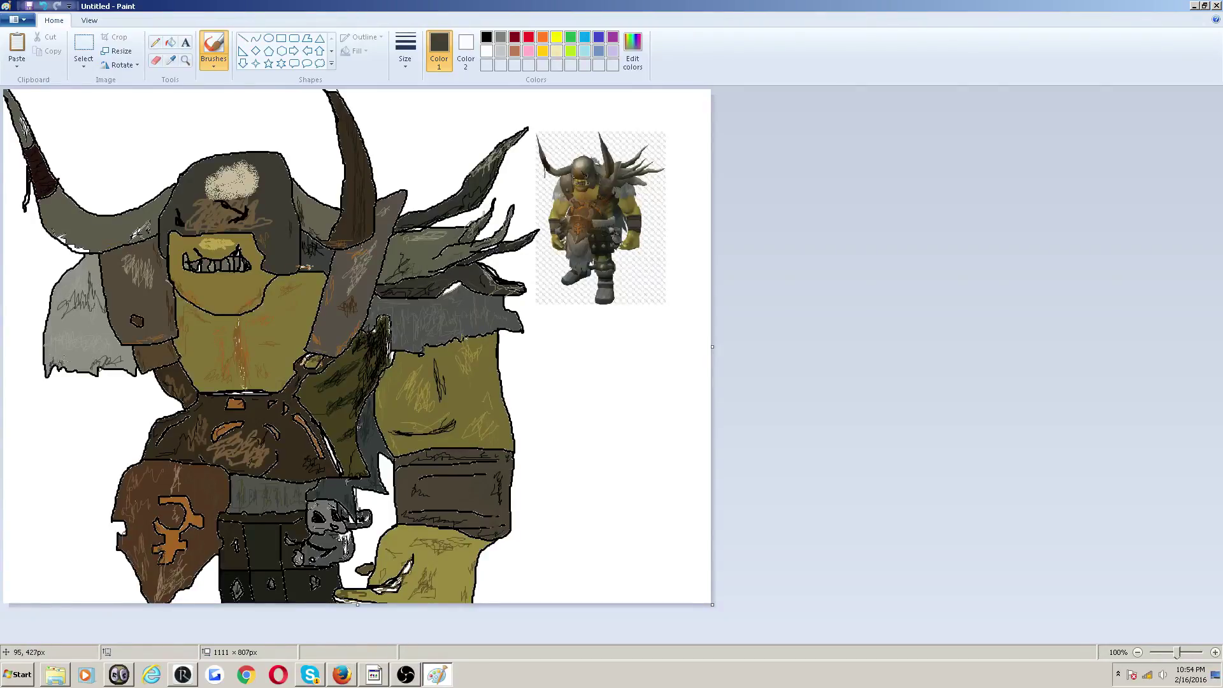
pyautogui.moveTo(64, 361)
pyautogui.mouseDown()
pyautogui.moveTo(75, 368)
pyautogui.moveTo(65, 373)
pyautogui.mouseUp()
pyautogui.moveTo(64, 318)
pyautogui.mouseDown()
pyautogui.moveTo(83, 269)
pyautogui.moveTo(41, 352)
pyautogui.mouseUp()
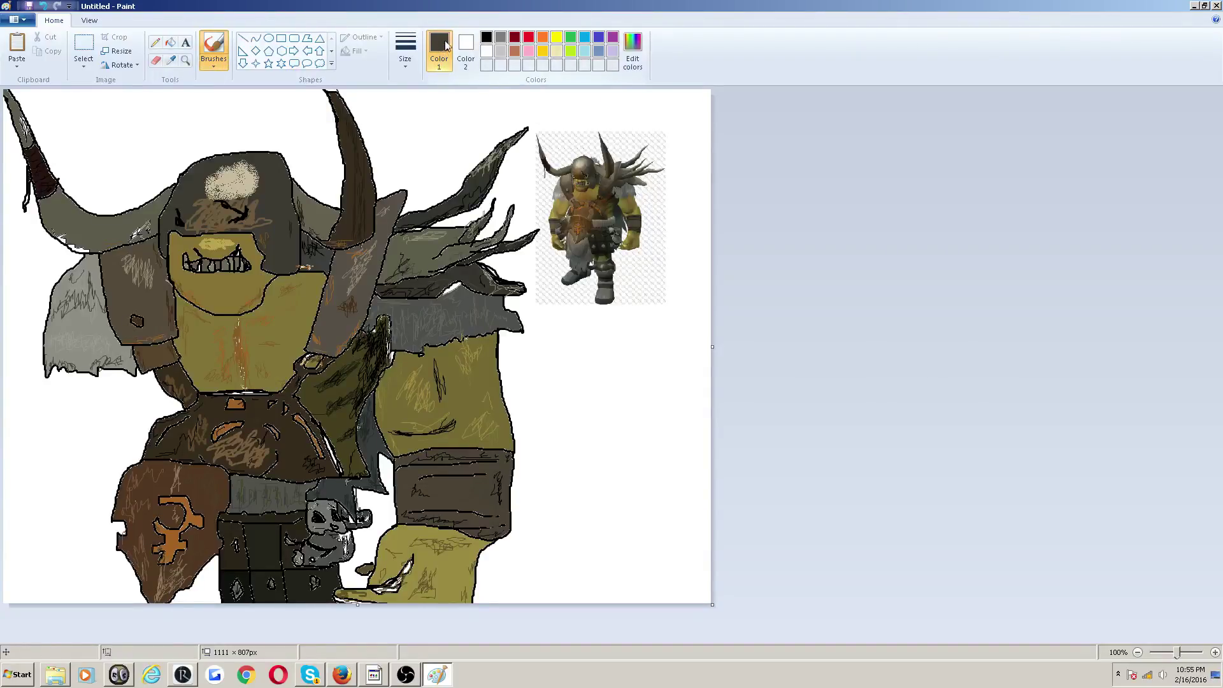
# - Draw a black outline from beneath the gray shoulder fur down to the leather belt, using the second-thinnest brush size
pyautogui.click(486, 37)
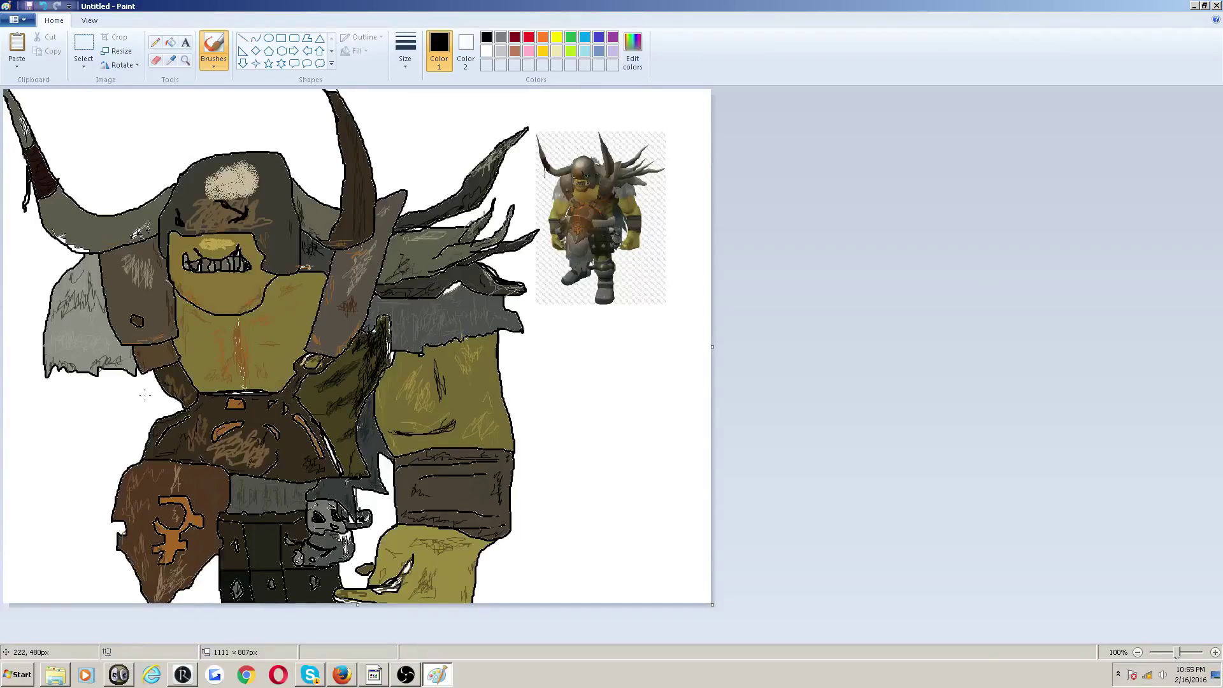
pyautogui.moveTo(146, 390); pyautogui.dragTo(142, 375)
pyautogui.click(405, 51)
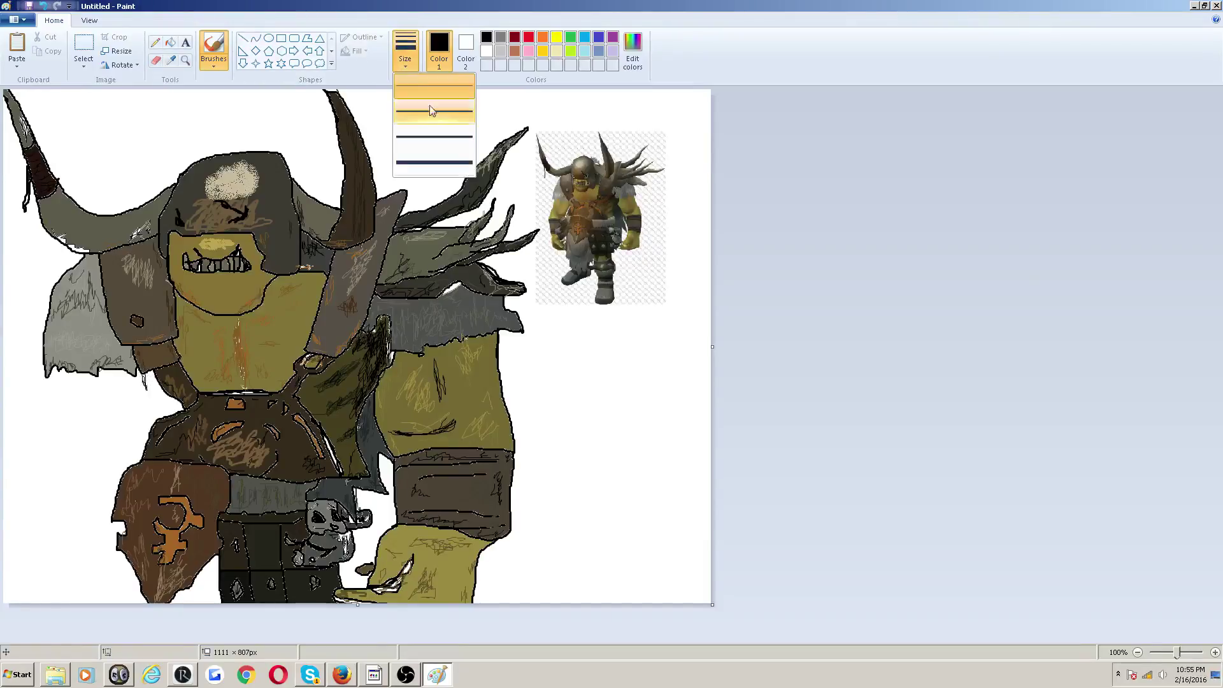
pyautogui.click(429, 105)
pyautogui.moveTo(144, 373); pyautogui.dragTo(155, 424)
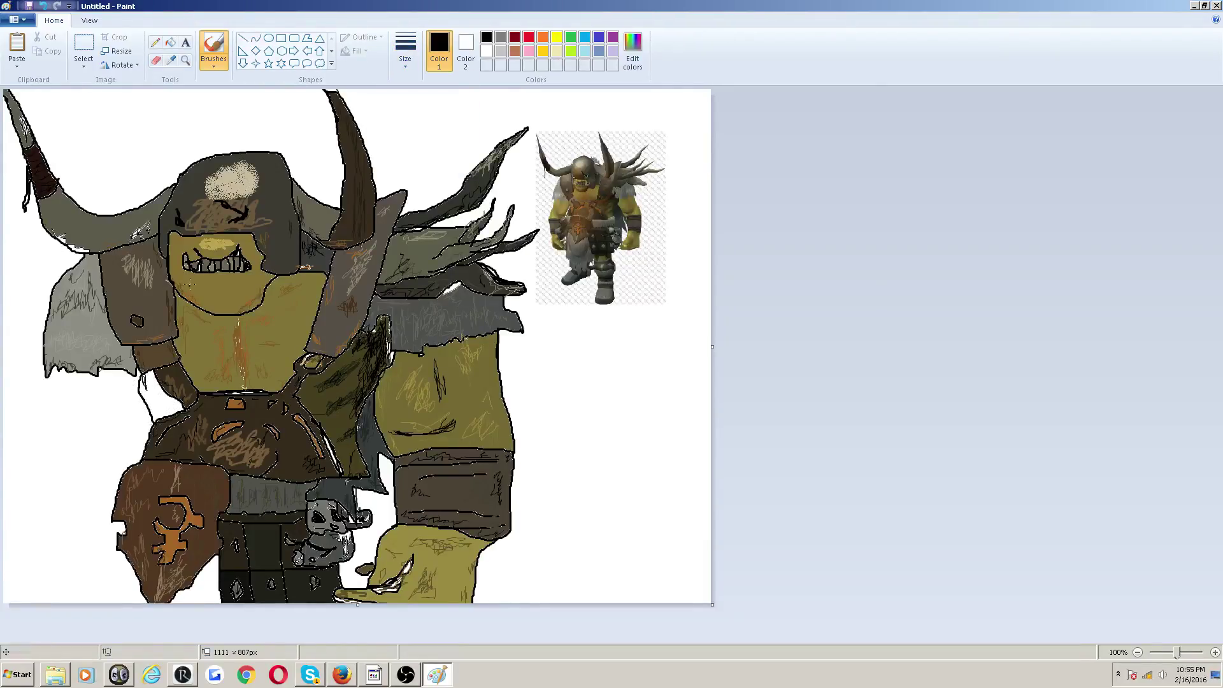
# - Sample dark brown from the reference figure's chest and fill the outlined side of the torso above the leather belt with it
pyautogui.click(171, 60)
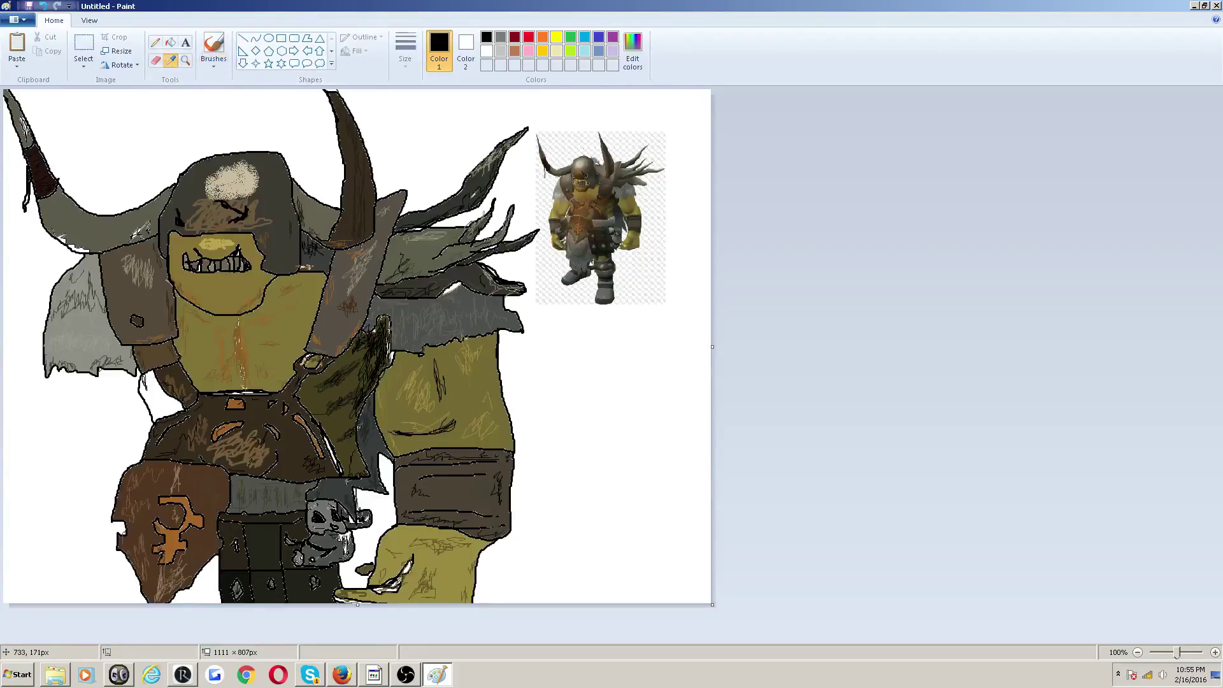
pyautogui.click(589, 198)
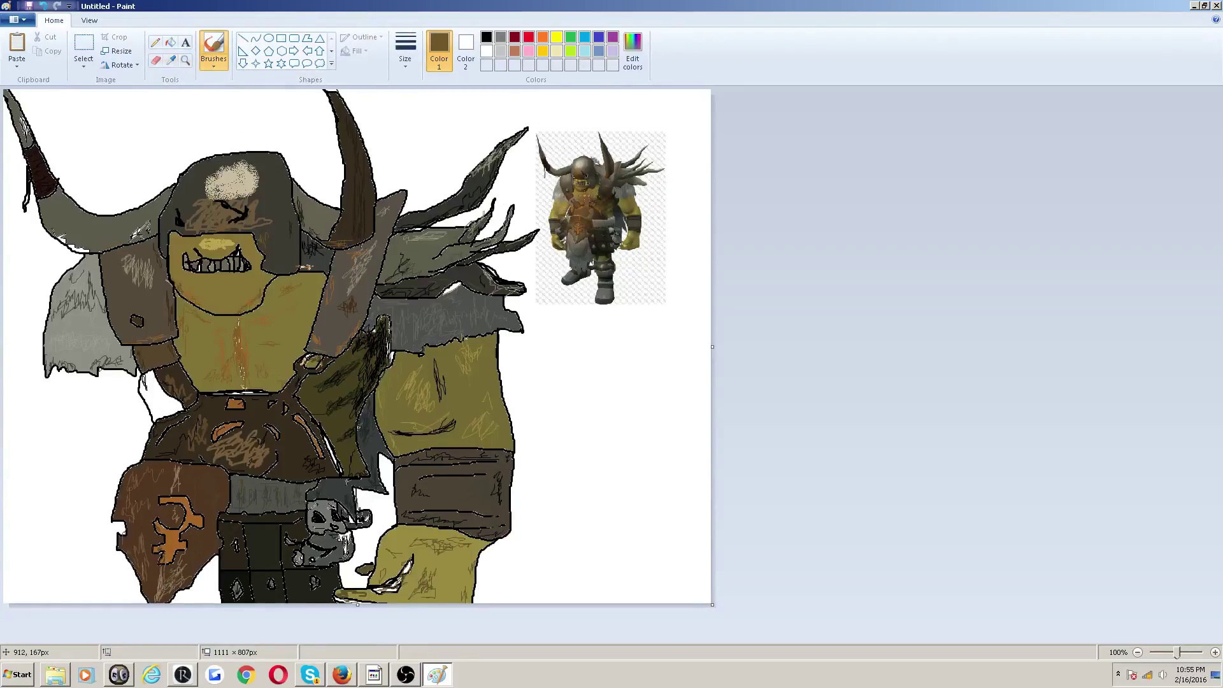
pyautogui.click(170, 42)
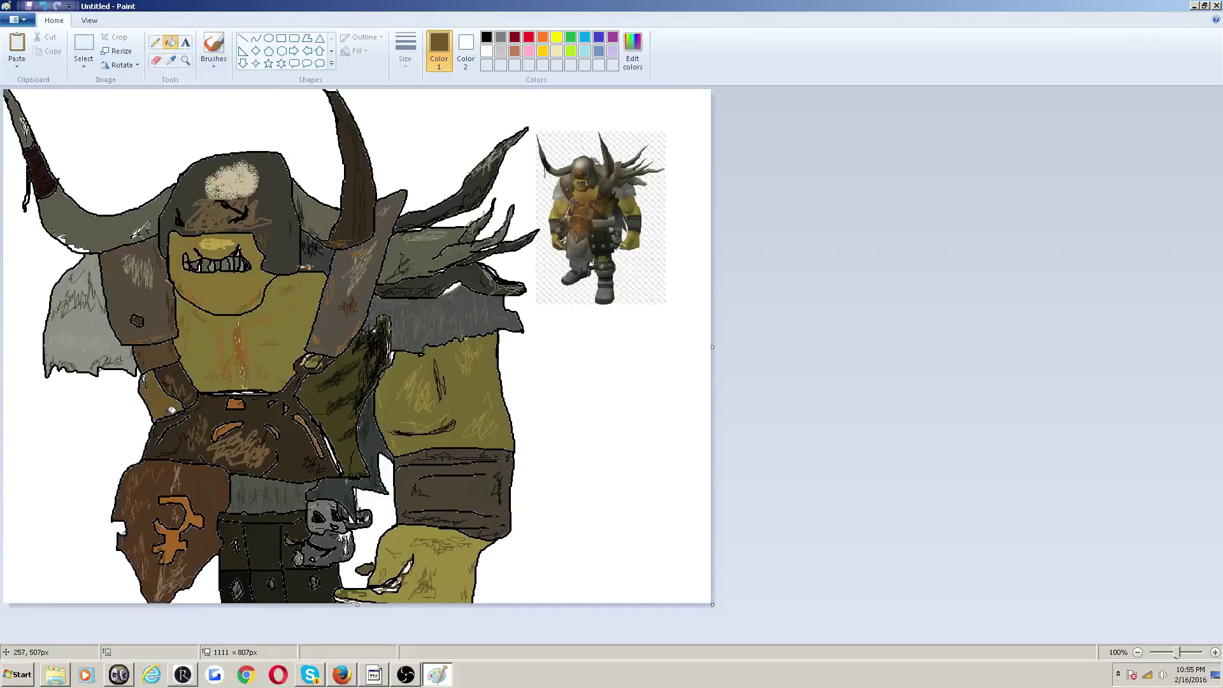
# - Brush black shading strokes onto the newly filled brown patch beside the leather strap
pyautogui.click(213, 48)
pyautogui.click(405, 51)
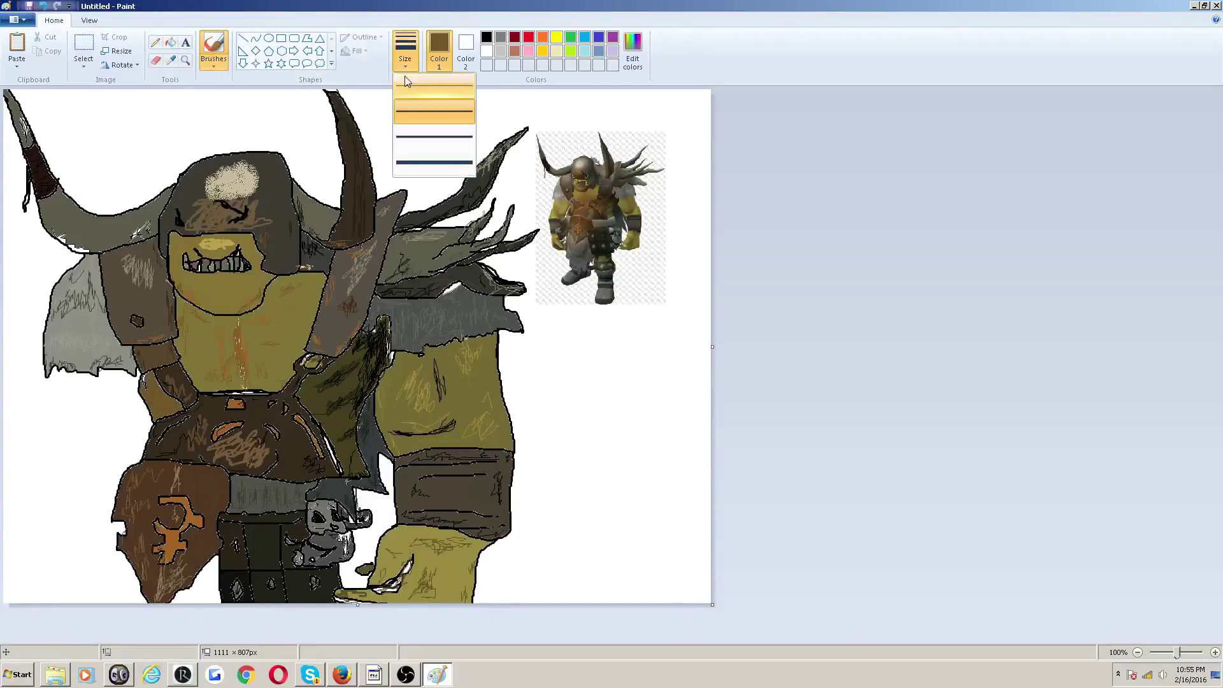
pyautogui.click(437, 145)
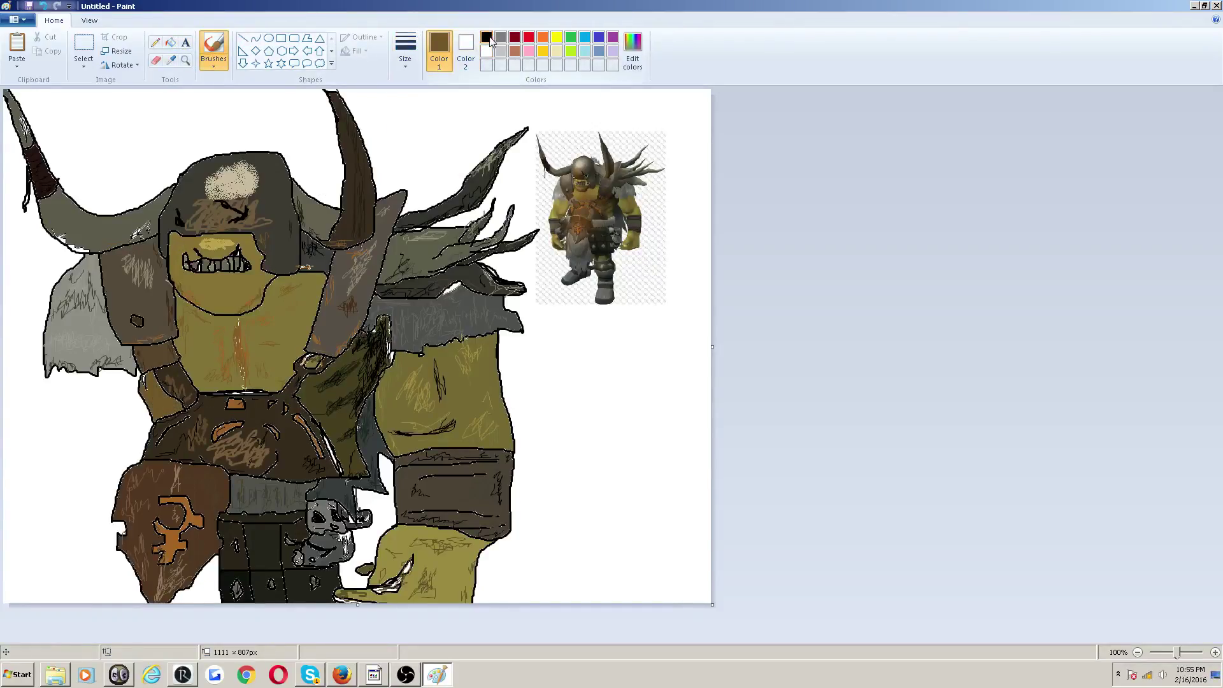
pyautogui.click(488, 51)
pyautogui.click(486, 37)
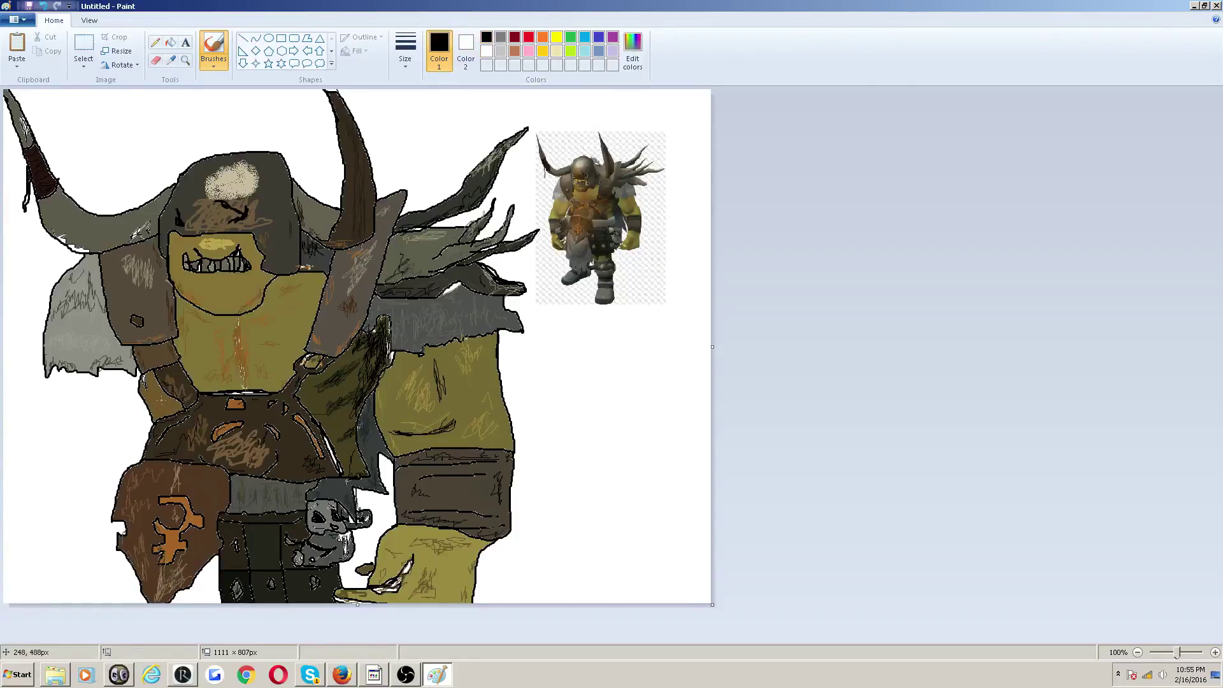
pyautogui.moveTo(160, 403)
pyautogui.mouseDown()
pyautogui.moveTo(175, 409)
pyautogui.moveTo(162, 404)
pyautogui.mouseUp()
# - Outline the arm hanging below the light gray shoulder fur in black, using the second-thinnest brush size
pyautogui.click(405, 51)
pyautogui.click(412, 108)
pyautogui.moveTo(131, 385); pyautogui.dragTo(117, 461)
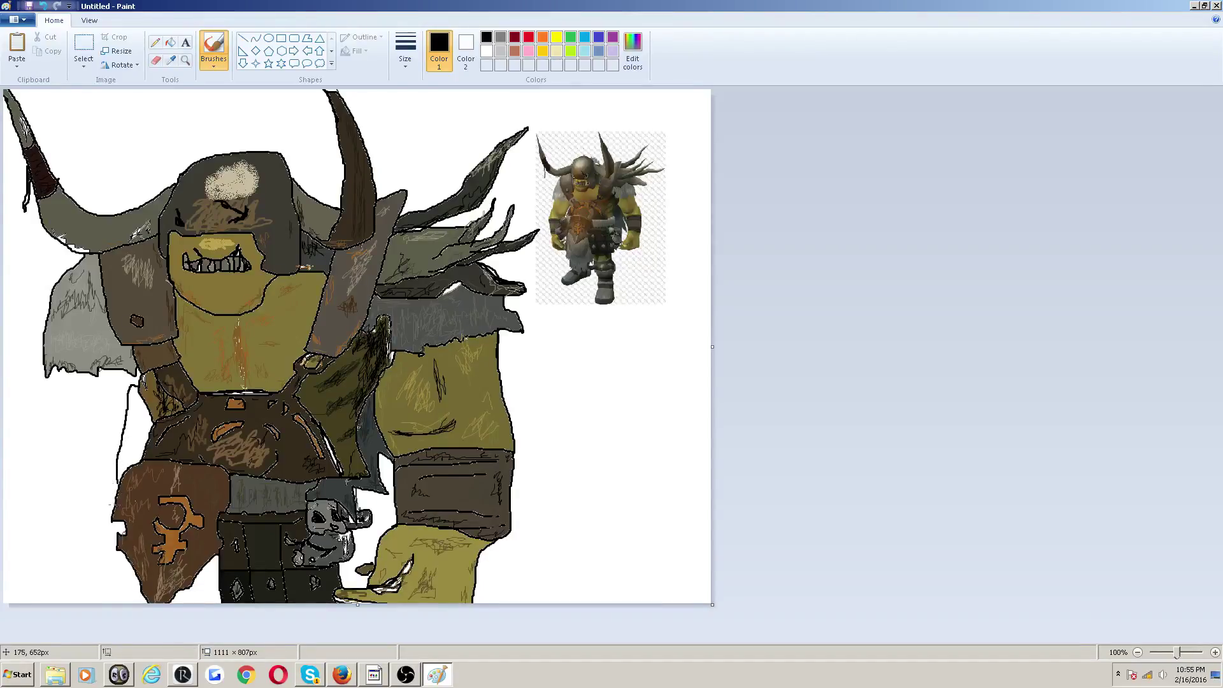
pyautogui.moveTo(46, 378); pyautogui.dragTo(36, 439)
pyautogui.moveTo(44, 379); pyautogui.dragTo(47, 377)
pyautogui.moveTo(34, 446)
pyautogui.mouseDown()
pyautogui.moveTo(20, 501)
pyautogui.moveTo(117, 495)
pyautogui.moveTo(93, 496)
pyautogui.moveTo(70, 552)
pyautogui.mouseUp()
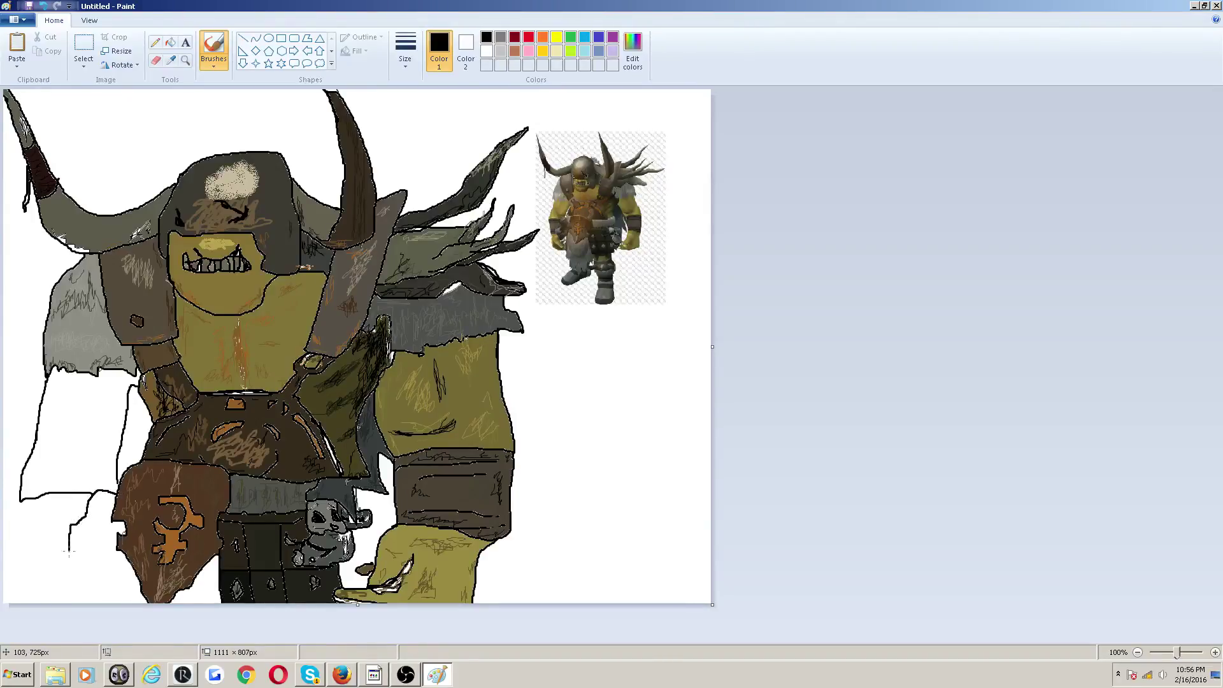
# - Undo the last forearm strokes and redraw the forearm's inner edge as a curve reaching the brown loincloth
pyautogui.hotkey('ctrl', 'z')
pyautogui.hotkey('ctrl', 'z')
pyautogui.moveTo(112, 491)
pyautogui.mouseDown()
pyautogui.moveTo(74, 509)
pyautogui.moveTo(62, 540)
pyautogui.moveTo(74, 572)
pyautogui.moveTo(99, 573)
pyautogui.moveTo(120, 551)
pyautogui.mouseUp()
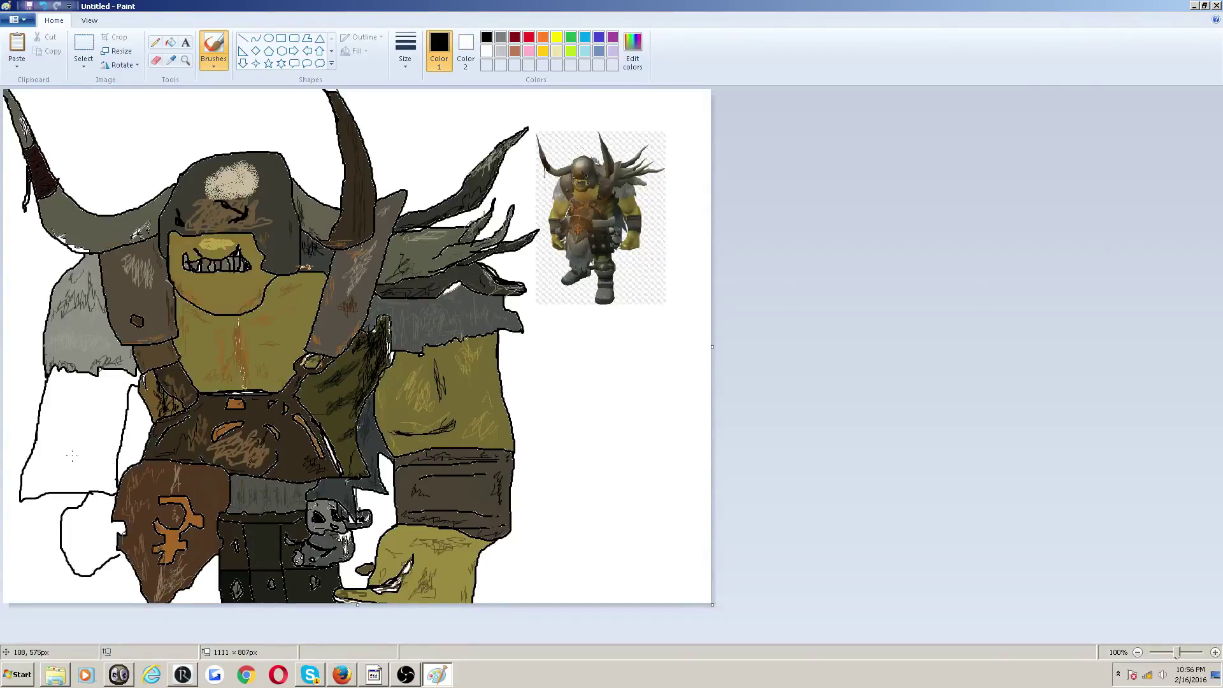
# - Draw black muscle folds and shading strokes inside the unfilled upper arm at the thinnest brush size
pyautogui.moveTo(72, 455); pyautogui.dragTo(87, 466)
pyautogui.click(400, 67)
pyautogui.click(402, 85)
pyautogui.moveTo(81, 466)
pyautogui.mouseDown()
pyautogui.moveTo(99, 472)
pyautogui.moveTo(81, 468)
pyautogui.moveTo(98, 460)
pyautogui.mouseUp()
pyautogui.moveTo(79, 398)
pyautogui.mouseDown()
pyautogui.moveTo(78, 386)
pyautogui.moveTo(58, 435)
pyautogui.moveTo(78, 387)
pyautogui.mouseUp()
pyautogui.moveTo(89, 481)
pyautogui.mouseDown()
pyautogui.moveTo(83, 464)
pyautogui.moveTo(115, 474)
pyautogui.moveTo(94, 467)
pyautogui.mouseUp()
pyautogui.moveTo(31, 474); pyautogui.dragTo(55, 433)
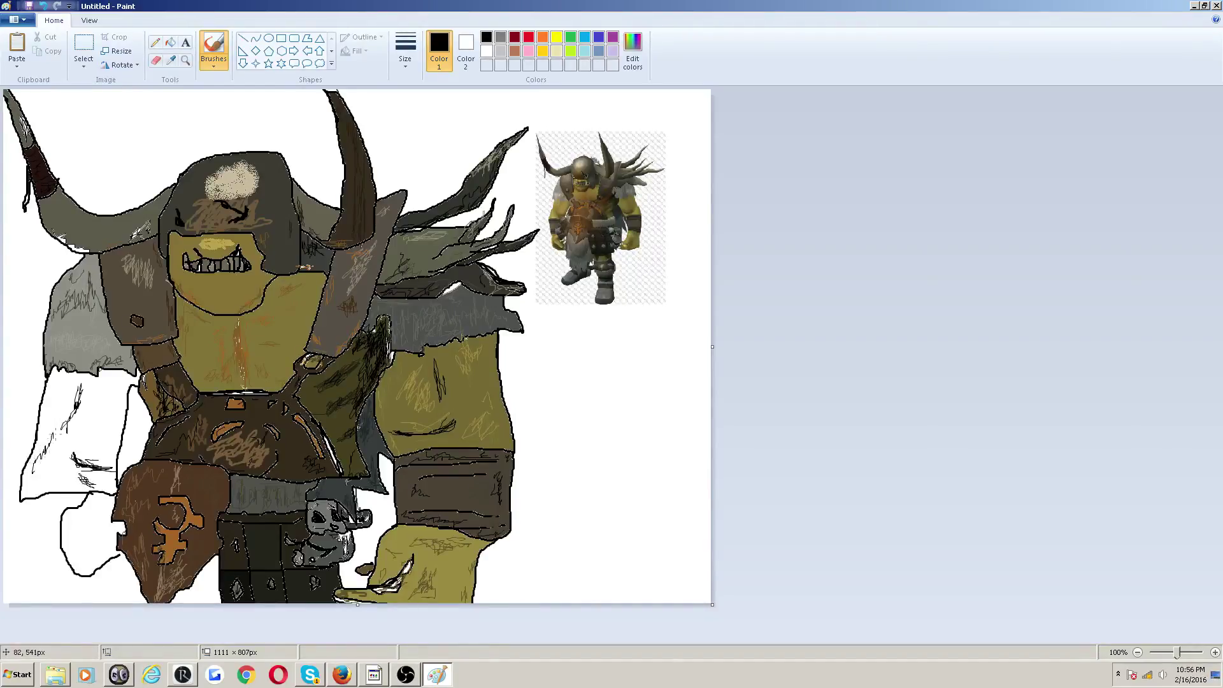
pyautogui.moveTo(124, 386)
pyautogui.mouseDown()
pyautogui.moveTo(122, 403)
pyautogui.moveTo(108, 390)
pyautogui.mouseUp()
# - Sample yellow-olive from the reference figure's arm and fill the outlined upper arm with it
pyautogui.click(170, 60)
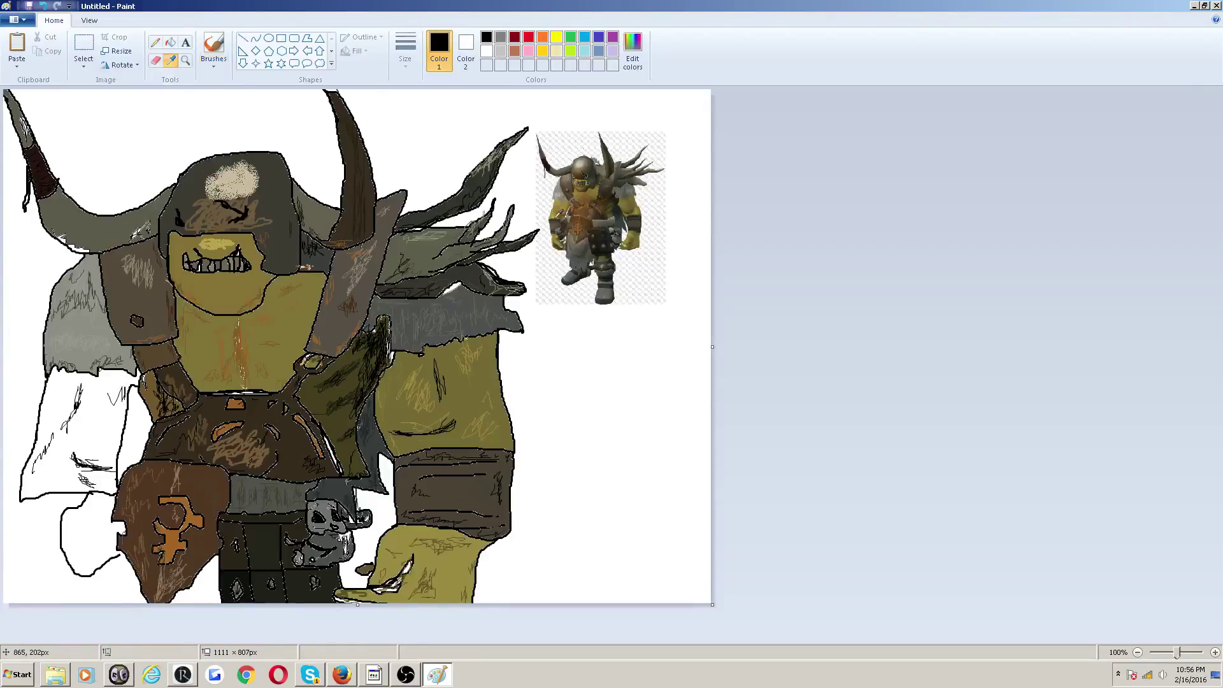
pyautogui.click(561, 207)
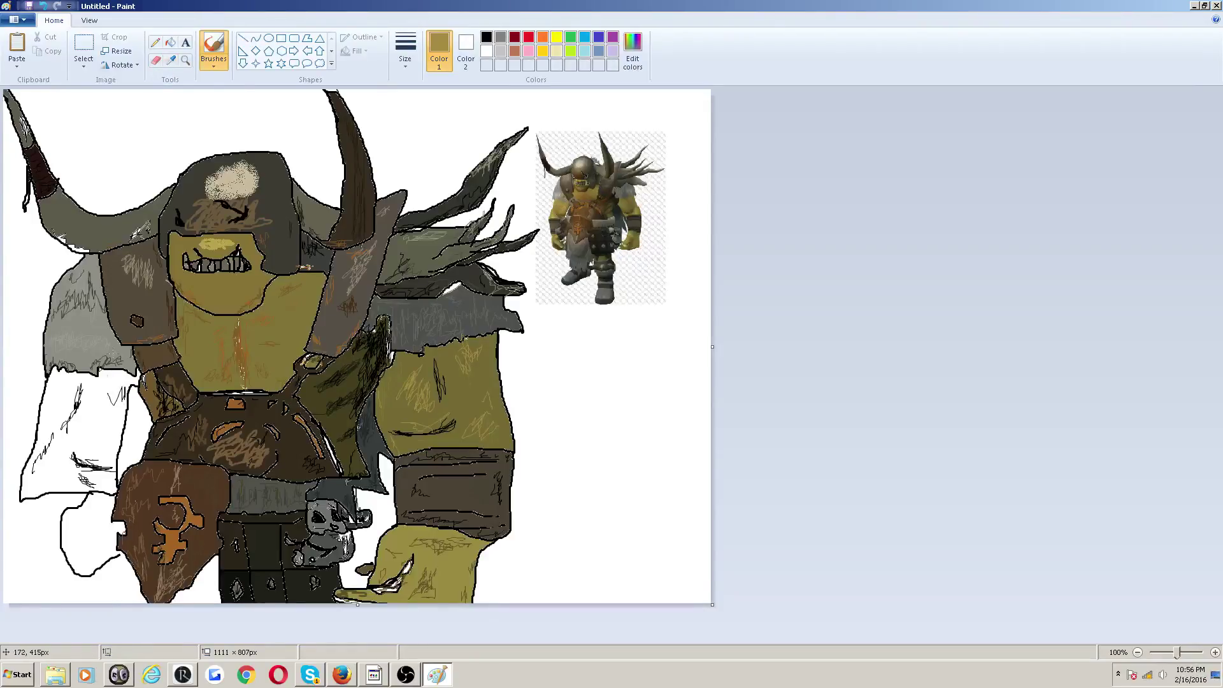
pyautogui.click(172, 43)
pyautogui.click(96, 422)
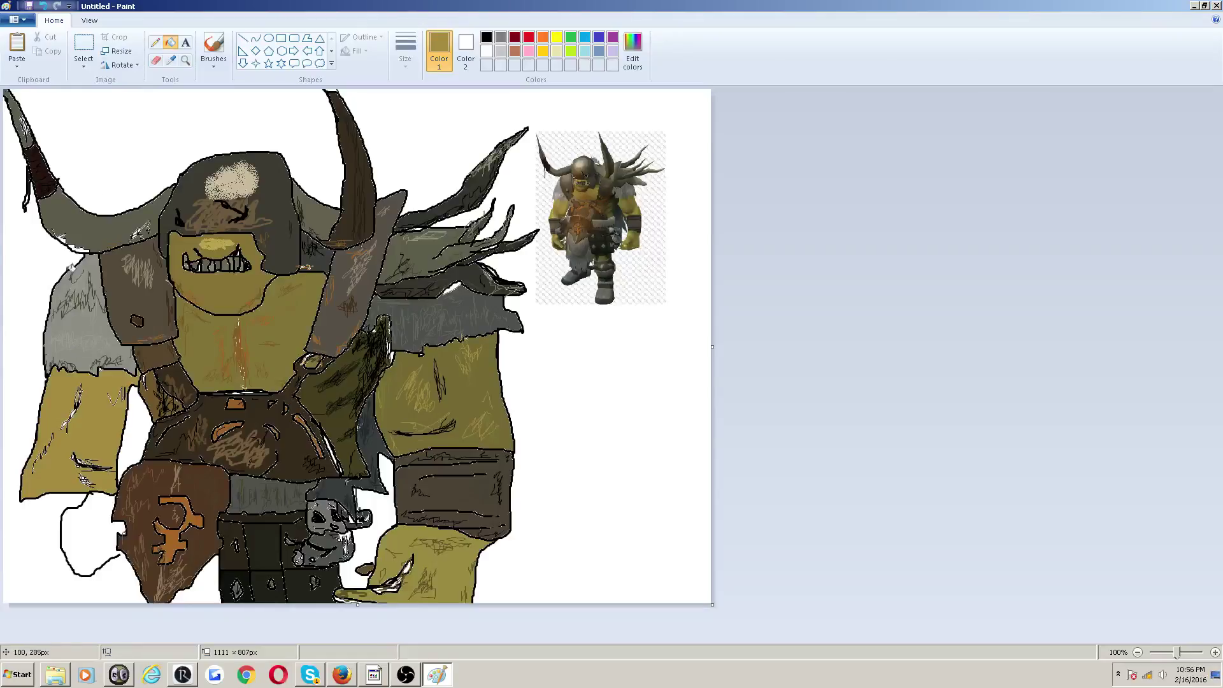
# - Sample a darker olive from the reference arm and touch up the filled upper arm with the brush
pyautogui.click(170, 60)
pyautogui.click(560, 210)
pyautogui.click(213, 46)
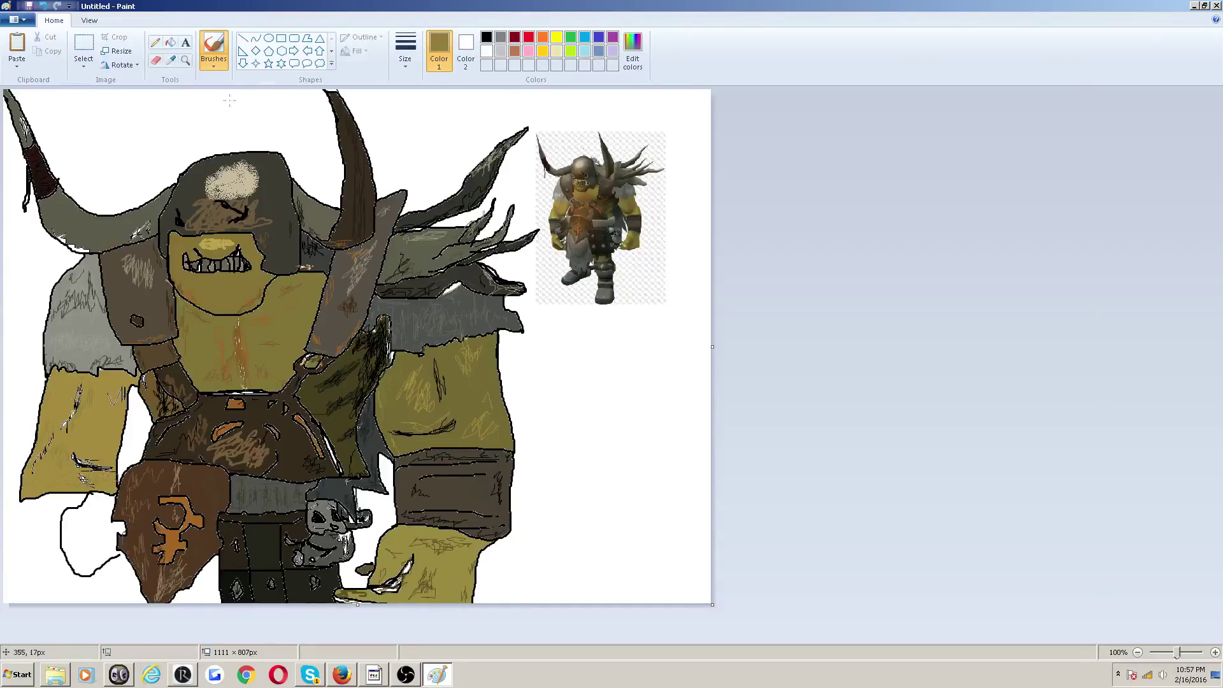
# - Sample dark olive-brown from the reference figure's cloak side and brush thin shading strokes across the yellow upper arm
pyautogui.click(170, 60)
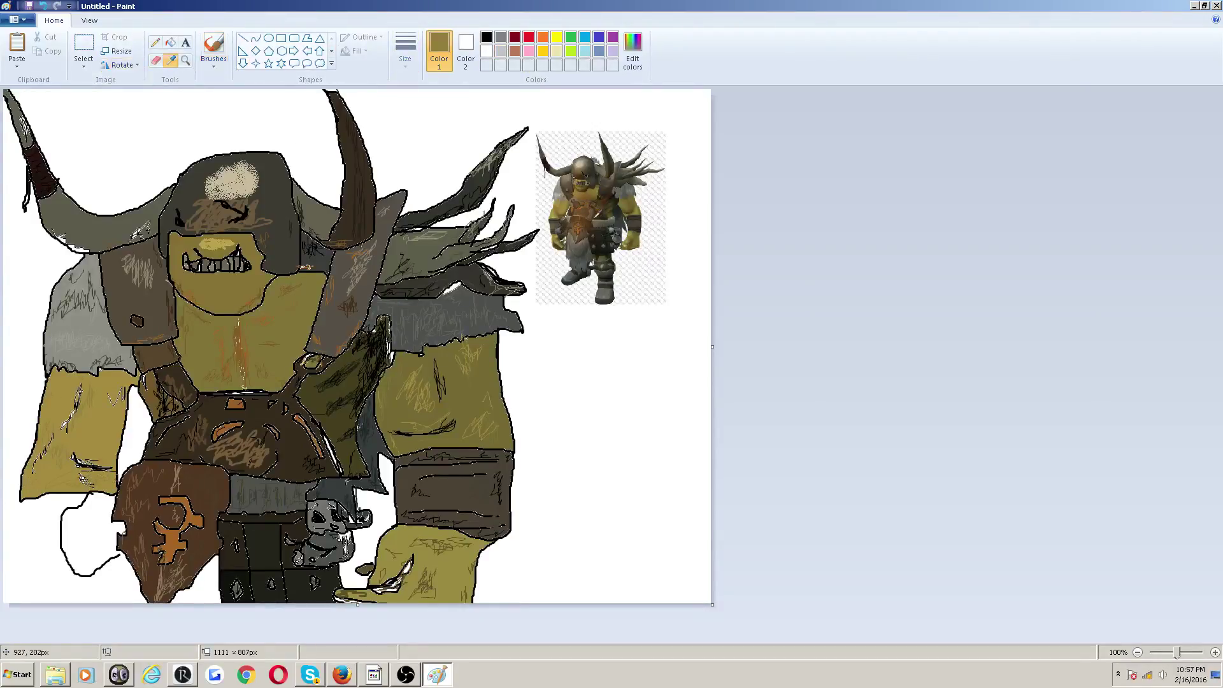
pyautogui.click(615, 211)
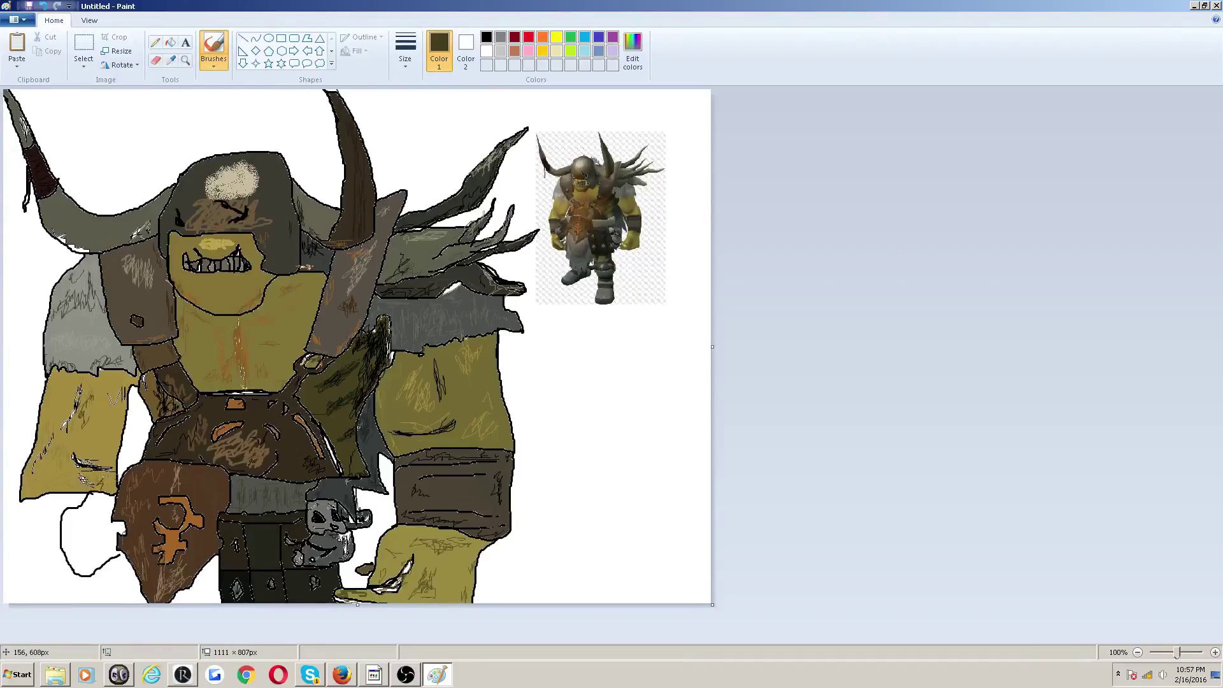
pyautogui.moveTo(134, 411); pyautogui.dragTo(107, 451)
pyautogui.moveTo(35, 488); pyautogui.dragTo(29, 476)
pyautogui.moveTo(44, 422); pyautogui.dragTo(41, 434)
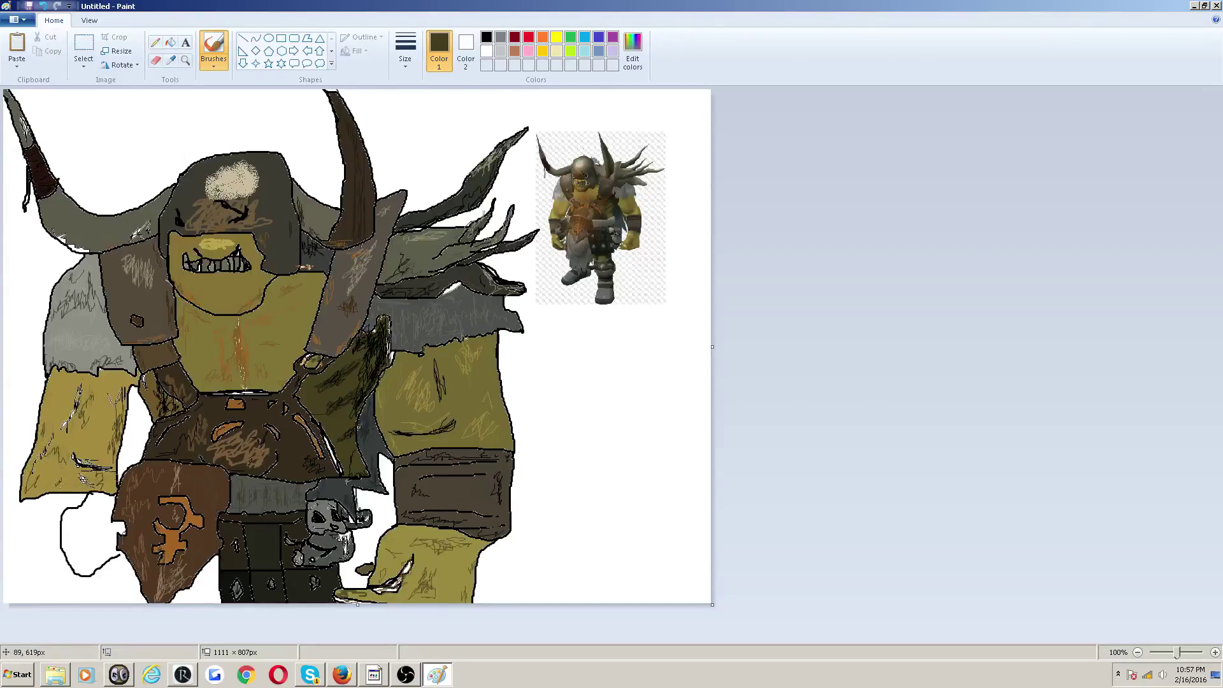
pyautogui.moveTo(49, 393)
pyautogui.mouseDown()
pyautogui.moveTo(60, 380)
pyautogui.moveTo(52, 399)
pyautogui.mouseUp()
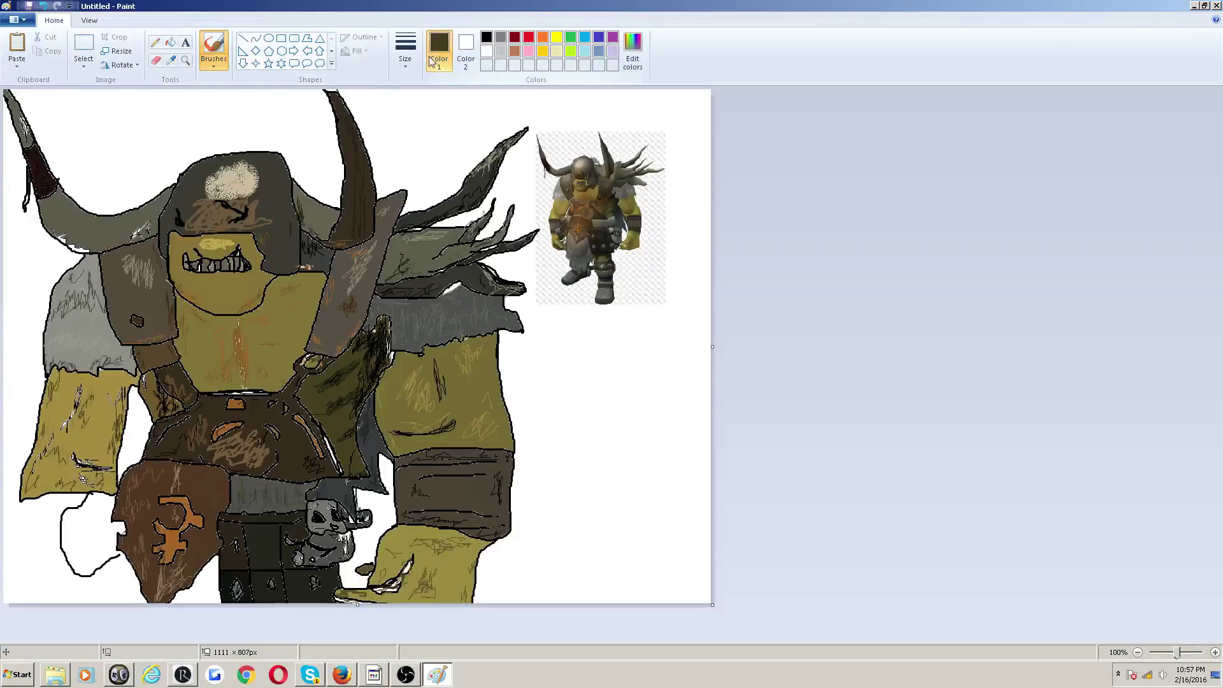
# - Outline the outer and lower edges of the forearm bracer in black at the second-thinnest size, undoing the first stroke
pyautogui.click(487, 38)
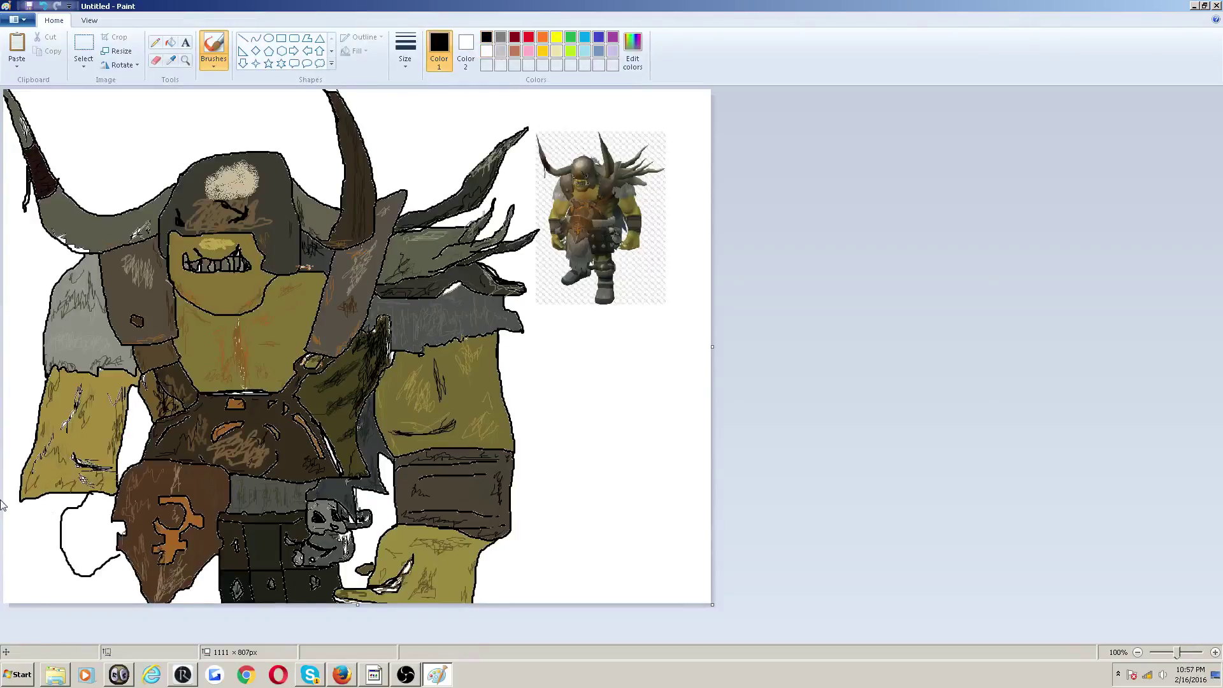
pyautogui.moveTo(18, 514); pyautogui.dragTo(21, 544)
pyautogui.click(405, 51)
pyautogui.click(422, 114)
pyautogui.click(44, 6)
pyautogui.moveTo(21, 501)
pyautogui.mouseDown()
pyautogui.moveTo(36, 577)
pyautogui.moveTo(62, 573)
pyautogui.mouseUp()
# - Outline the hand and its curled fingers in black beneath the forearm bracer
pyautogui.moveTo(35, 575); pyautogui.dragTo(34, 603)
pyautogui.moveTo(105, 565)
pyautogui.mouseDown()
pyautogui.moveTo(96, 573)
pyautogui.moveTo(122, 554)
pyautogui.mouseUp()
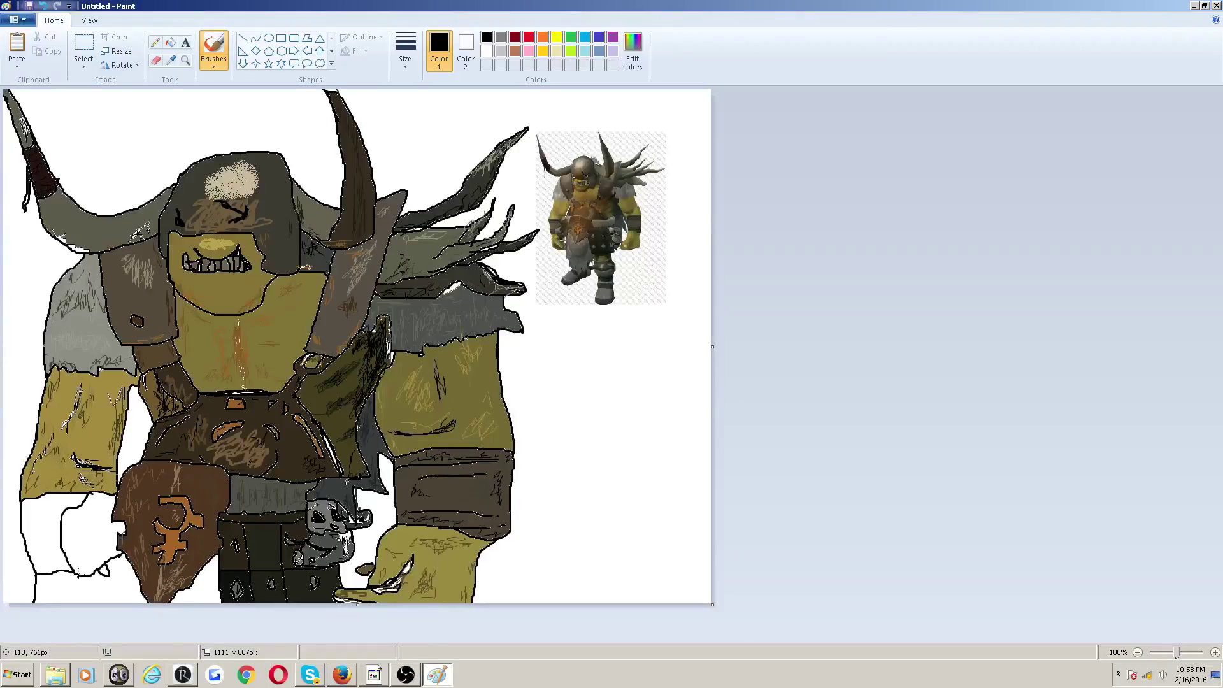
pyautogui.moveTo(89, 588)
pyautogui.mouseDown()
pyautogui.moveTo(101, 603)
pyautogui.moveTo(70, 598)
pyautogui.mouseUp()
pyautogui.moveTo(91, 587)
pyautogui.mouseDown()
pyautogui.moveTo(111, 570)
pyautogui.moveTo(115, 592)
pyautogui.moveTo(101, 594)
pyautogui.moveTo(125, 583)
pyautogui.moveTo(113, 607)
pyautogui.moveTo(89, 575)
pyautogui.moveTo(95, 563)
pyautogui.mouseUp()
# - Sample dark brown from the reference figure's wrist bracer and fill the outlined forearm bracer with it
pyautogui.click(170, 60)
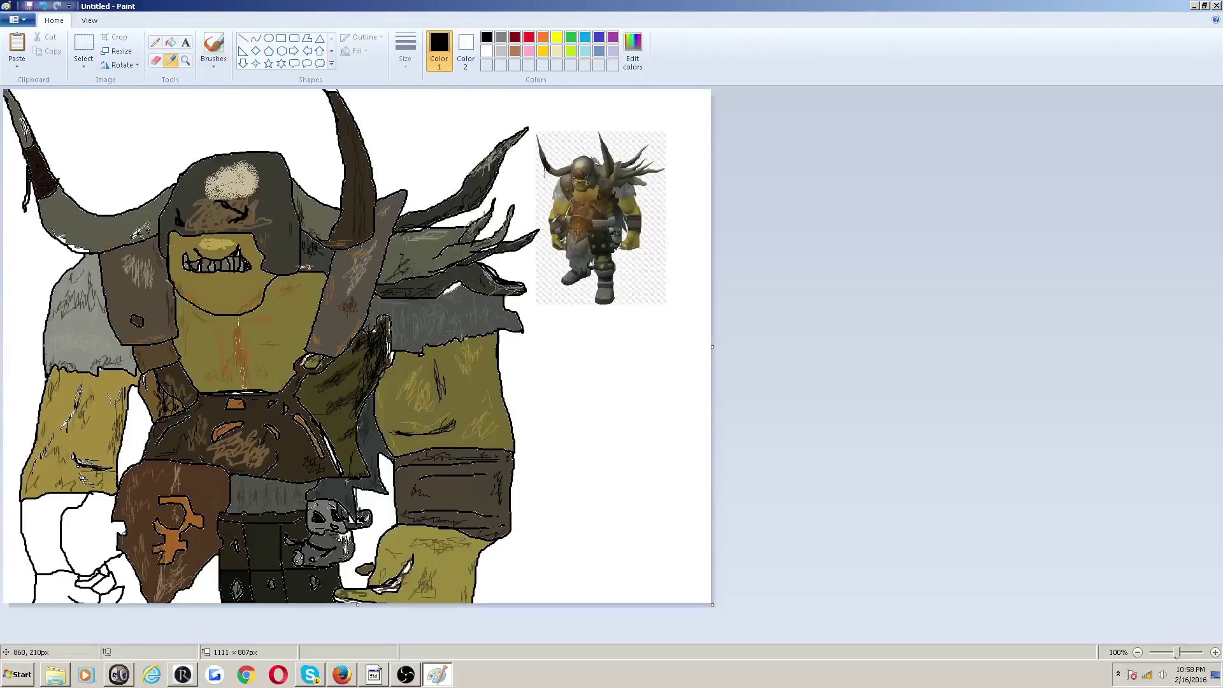
pyautogui.click(554, 226)
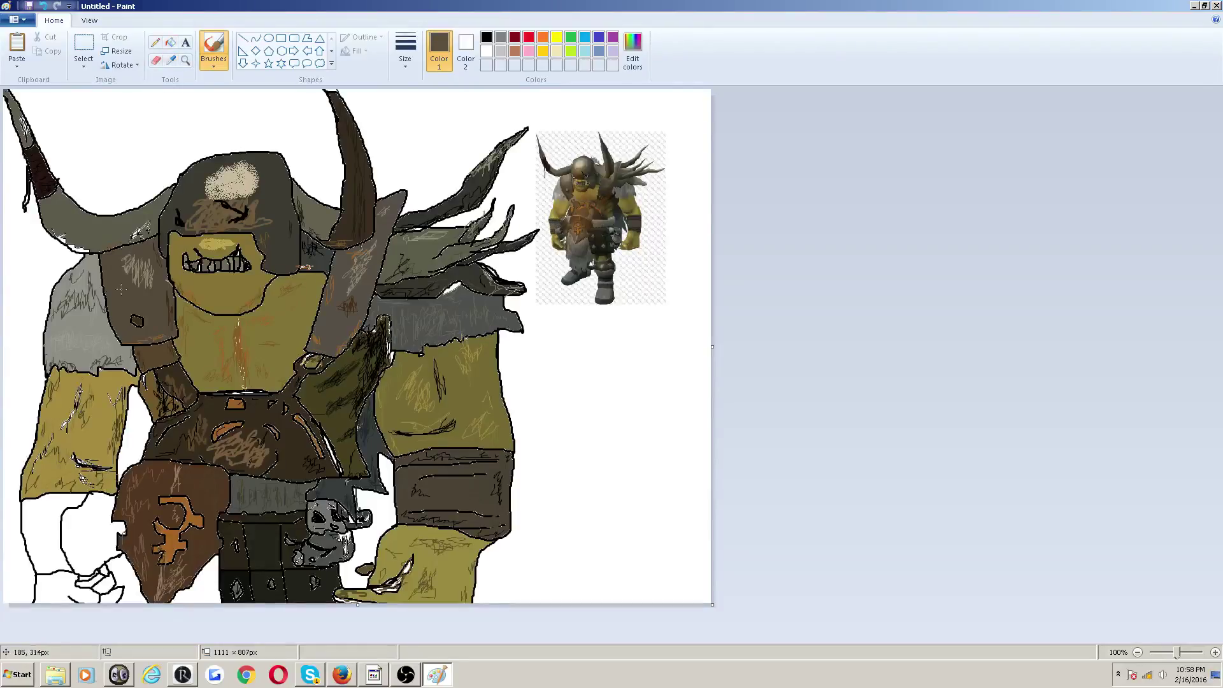
pyautogui.click(170, 42)
pyautogui.click(51, 523)
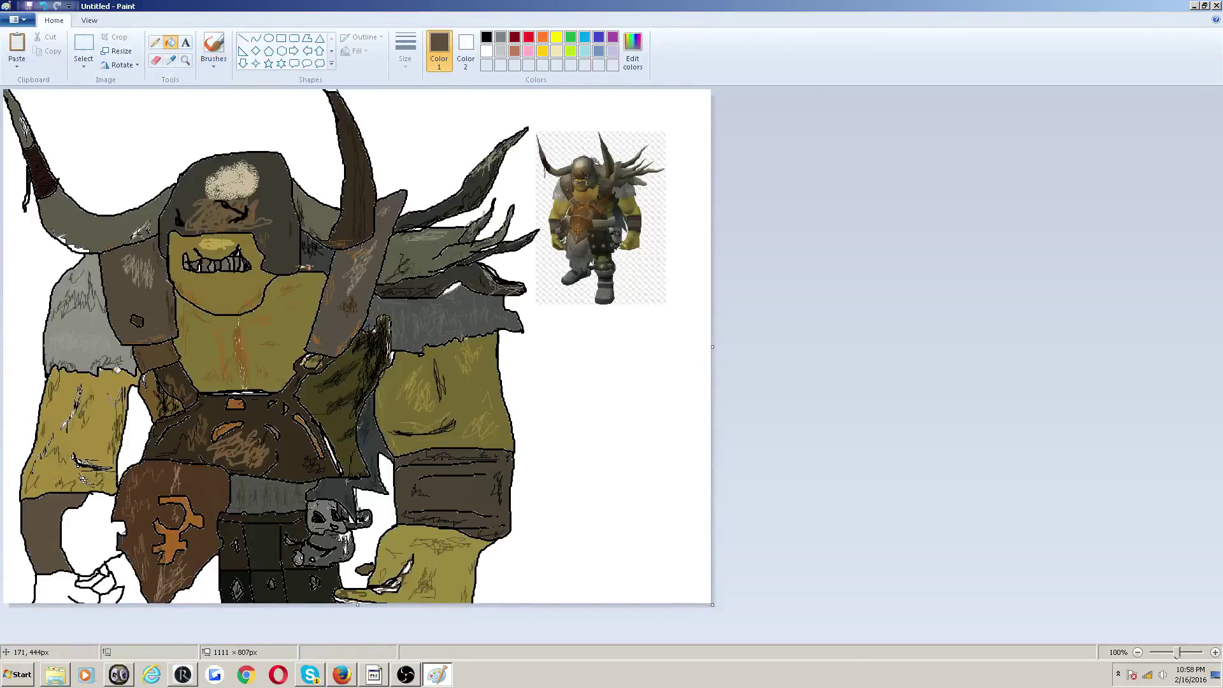
# - Draw black crease lines across the brown forearm bracer at the second-thinnest brush size and undo the last stroke
pyautogui.click(214, 44)
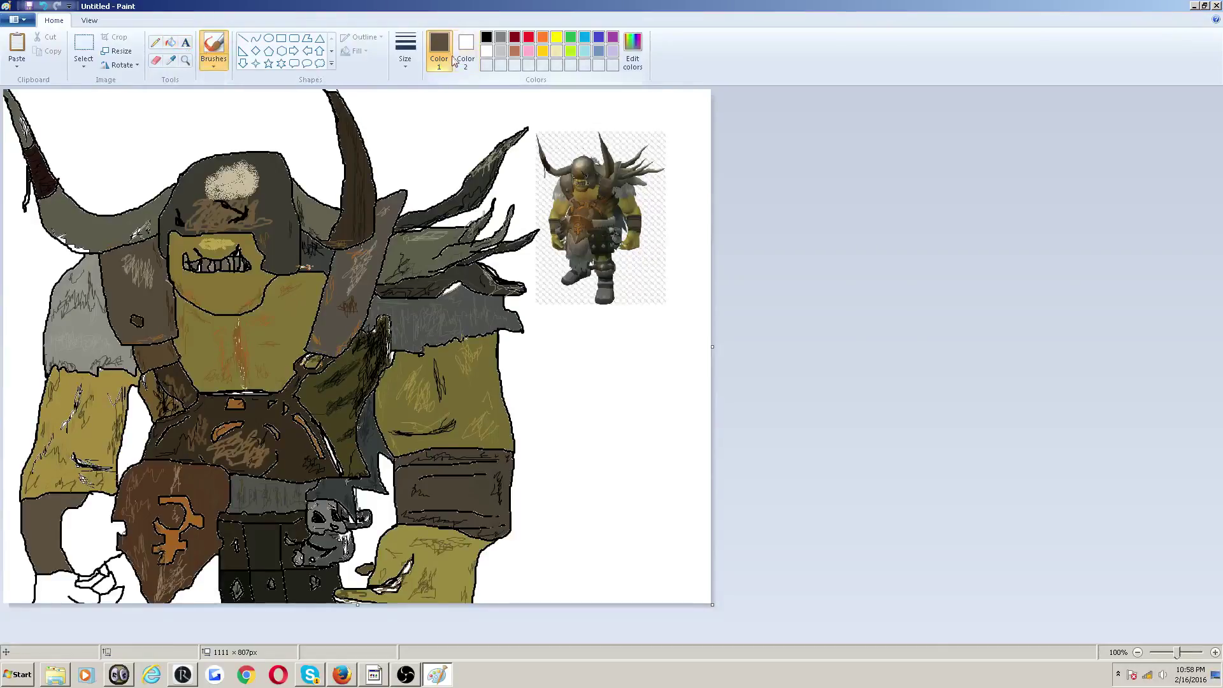
pyautogui.click(405, 49)
pyautogui.click(411, 109)
pyautogui.click(500, 52)
pyautogui.click(486, 36)
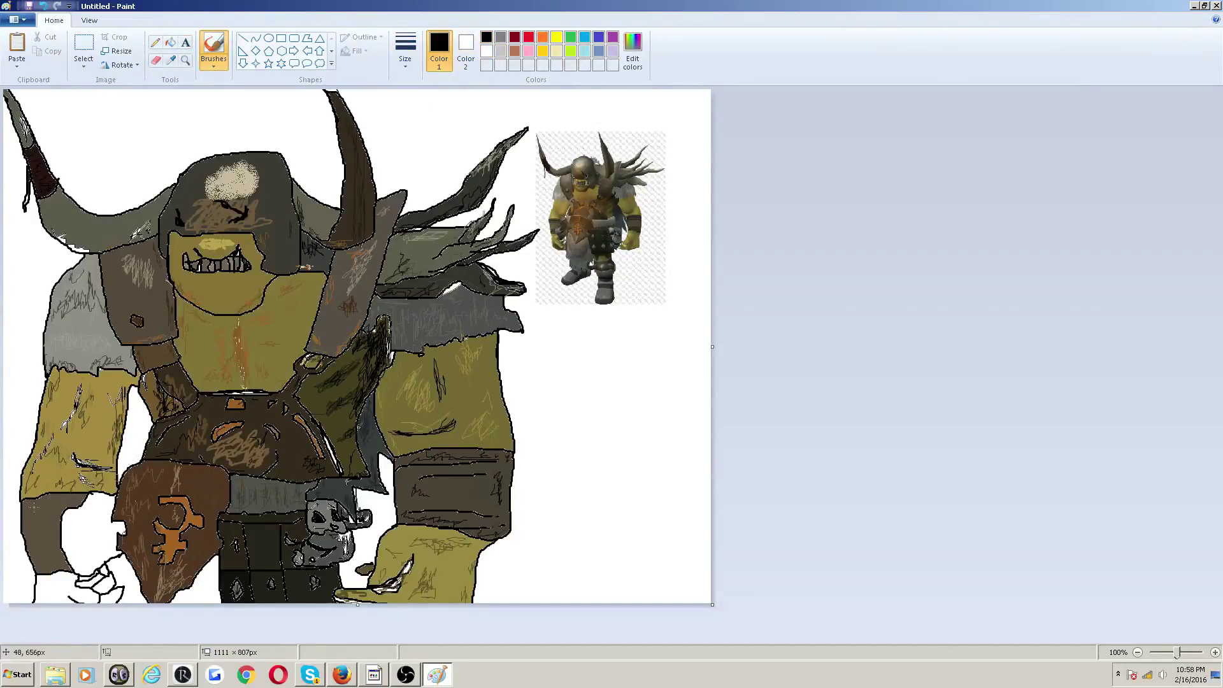
pyautogui.moveTo(33, 507)
pyautogui.mouseDown()
pyautogui.moveTo(73, 500)
pyautogui.moveTo(45, 513)
pyautogui.mouseUp()
pyautogui.moveTo(37, 541)
pyautogui.mouseDown()
pyautogui.moveTo(54, 536)
pyautogui.moveTo(52, 551)
pyautogui.mouseUp()
pyautogui.moveTo(59, 562); pyautogui.dragTo(17, 562)
pyautogui.click(42, 6)
# - Add fine black shading strokes across the forearm bracer at the thinnest brush size
pyautogui.click(405, 54)
pyautogui.click(433, 96)
pyautogui.moveTo(42, 512); pyautogui.dragTo(55, 512)
pyautogui.moveTo(38, 519)
pyautogui.mouseDown()
pyautogui.moveTo(64, 507)
pyautogui.moveTo(41, 533)
pyautogui.mouseUp()
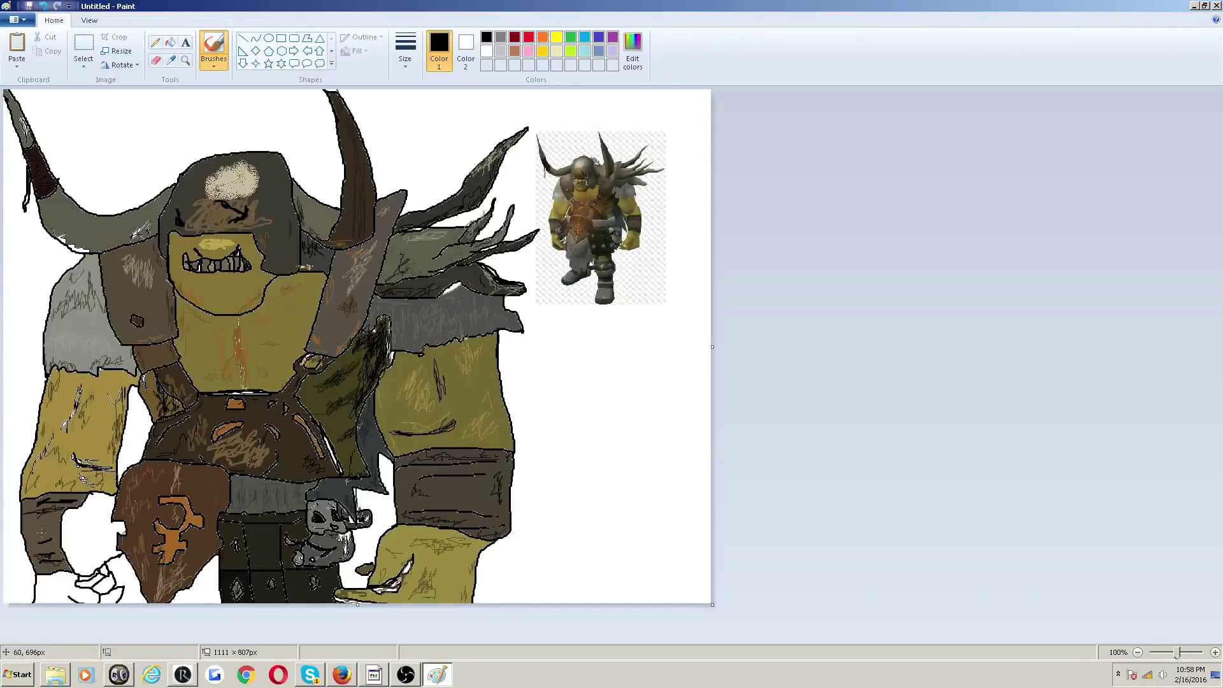
# - Sample dark brown from the reference bracer and draw thin detail strokes on the unfilled hand and fingers
pyautogui.click(170, 60)
pyautogui.click(559, 223)
pyautogui.moveTo(60, 602); pyautogui.dragTo(90, 595)
pyautogui.moveTo(112, 580)
pyautogui.mouseDown()
pyautogui.moveTo(148, 601)
pyautogui.moveTo(100, 600)
pyautogui.mouseUp()
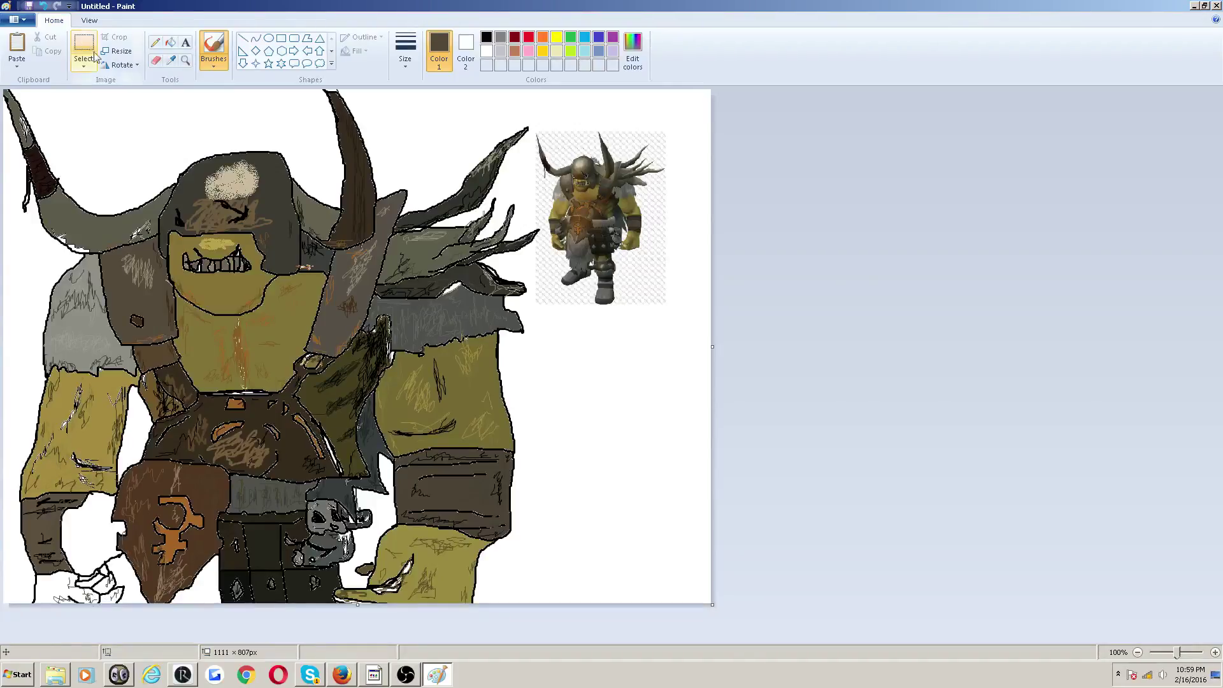
# - Sample olive from the reference figure's hand area and fill the outlined hand and fingers with it
pyautogui.click(171, 60)
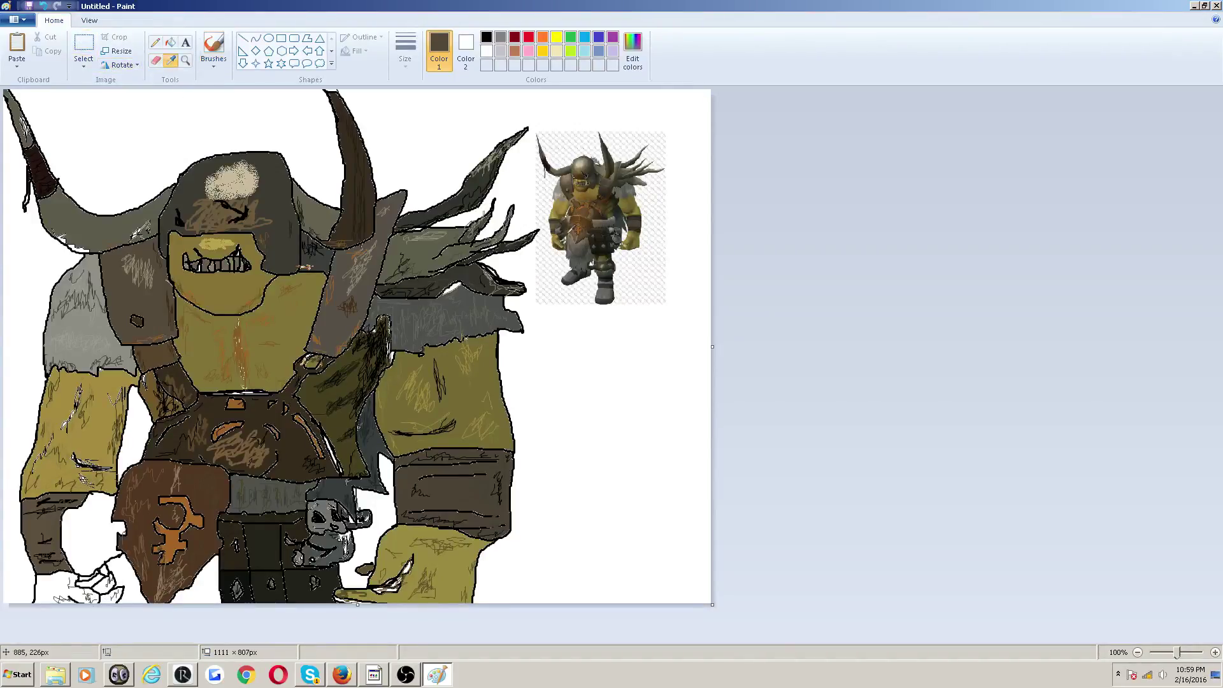
pyautogui.click(568, 233)
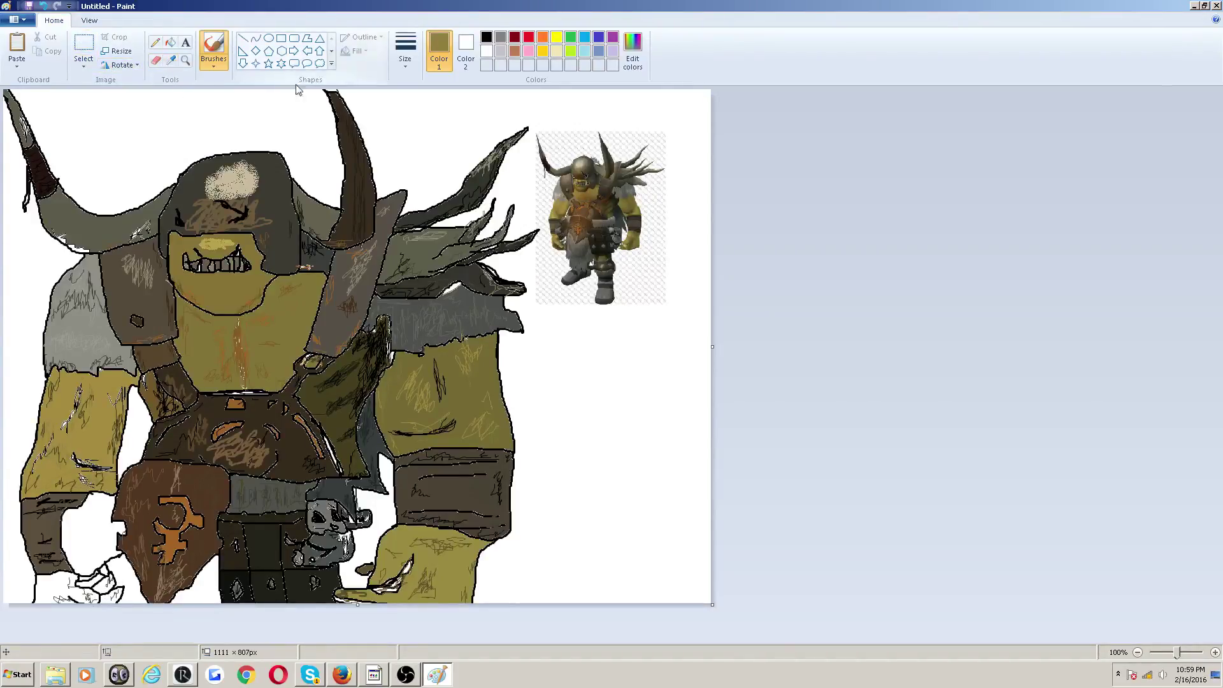
pyautogui.click(170, 42)
pyautogui.click(61, 581)
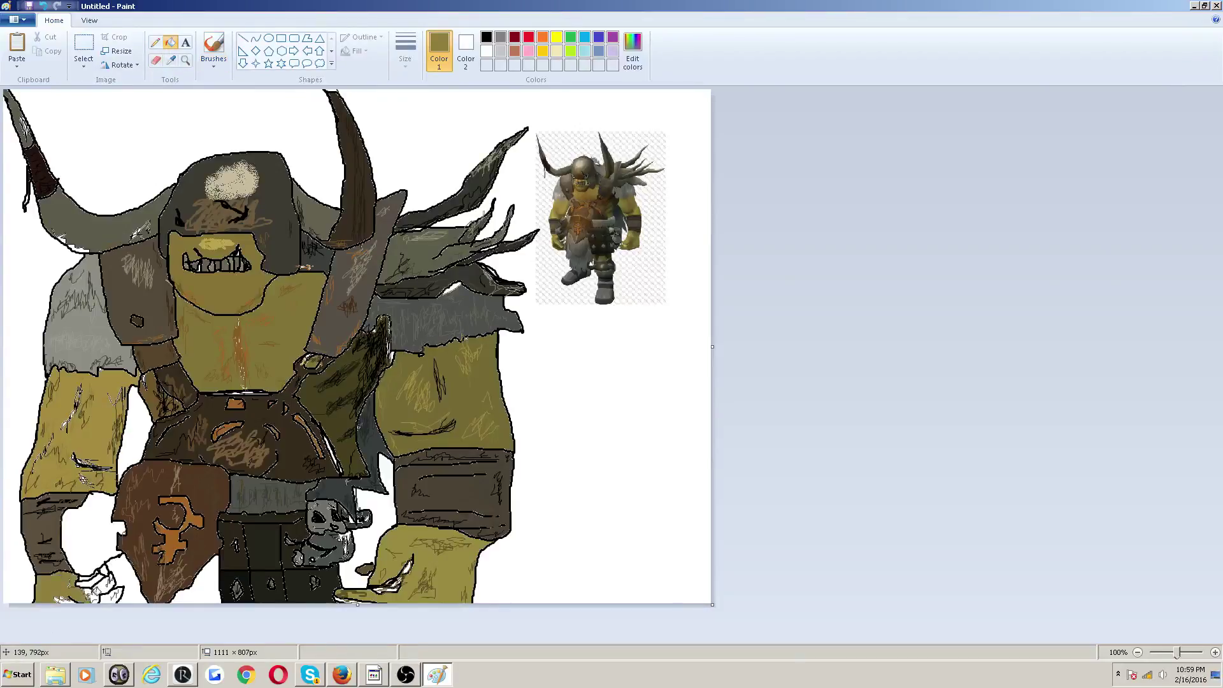
pyautogui.click(97, 585)
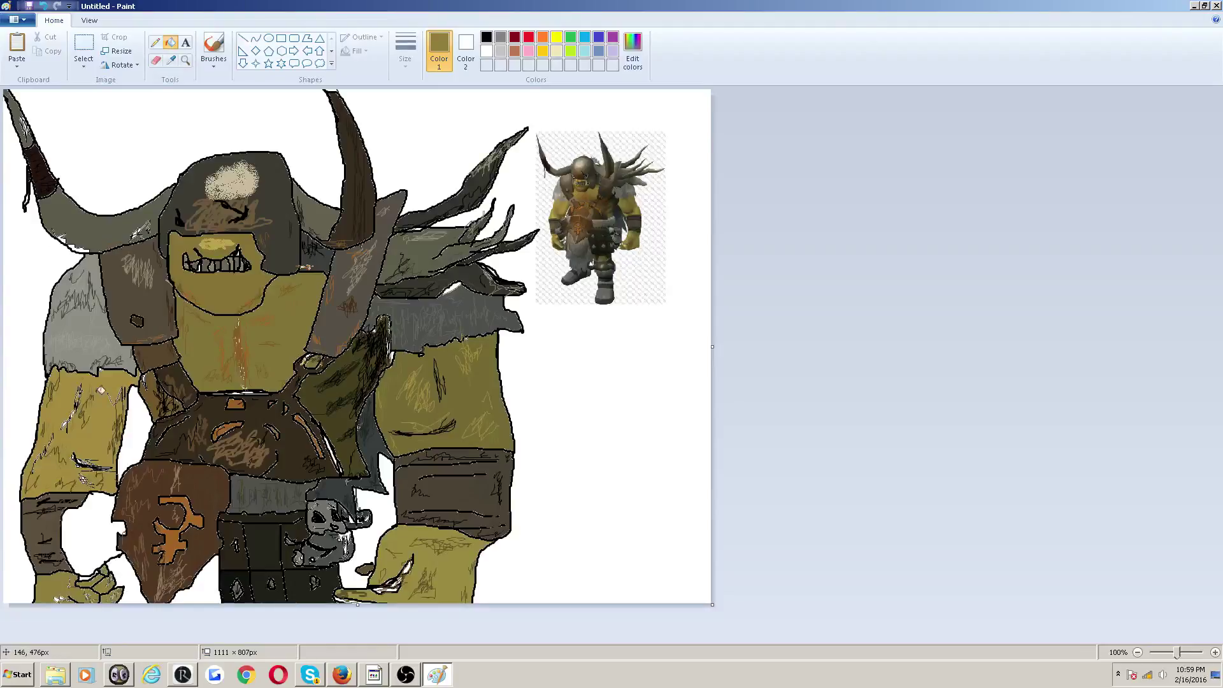
# - Sample dark olive from the reference hand and brush shading strokes over the filled hand and fingers
pyautogui.click(176, 63)
pyautogui.click(561, 242)
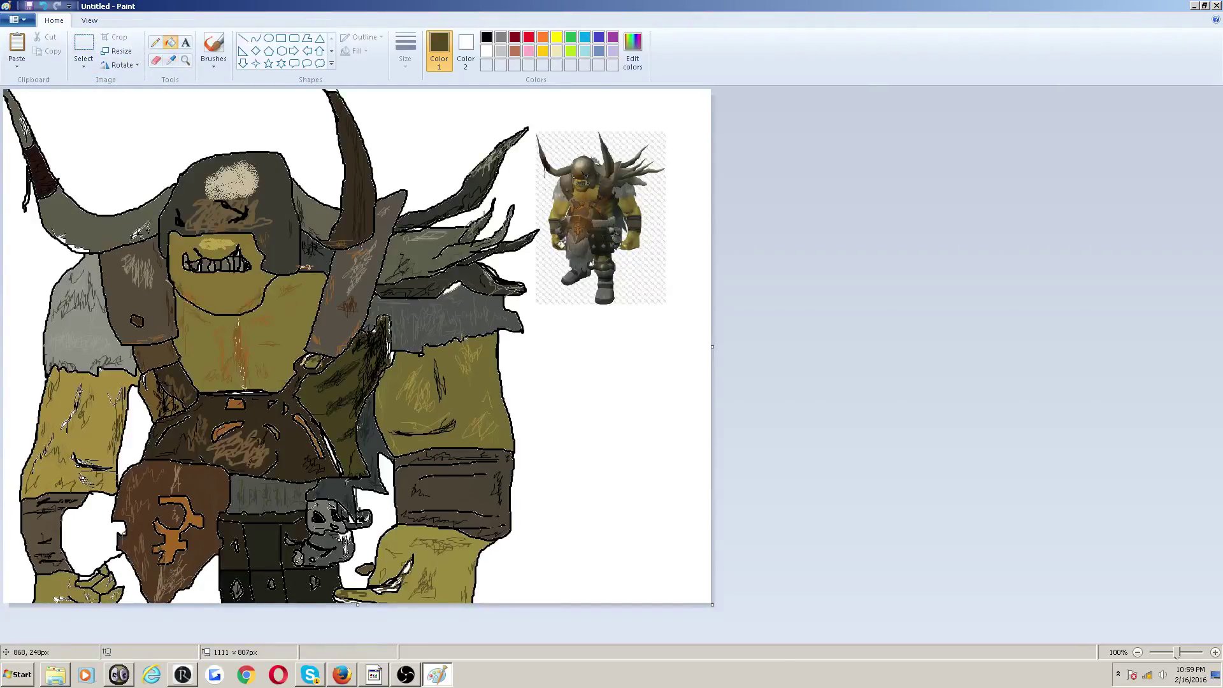
pyautogui.click(212, 51)
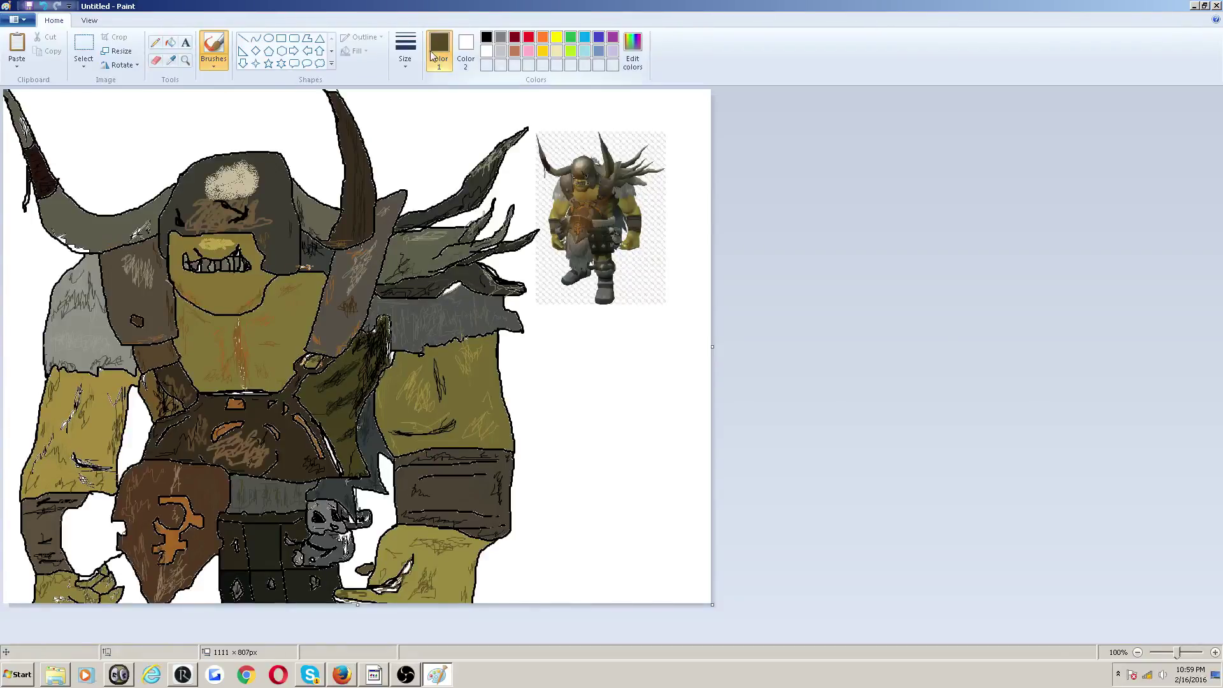
# - Brush black detail strokes of varying thickness across the white area between the left-hand forearm bracer and the brown loincloth
pyautogui.click(406, 59)
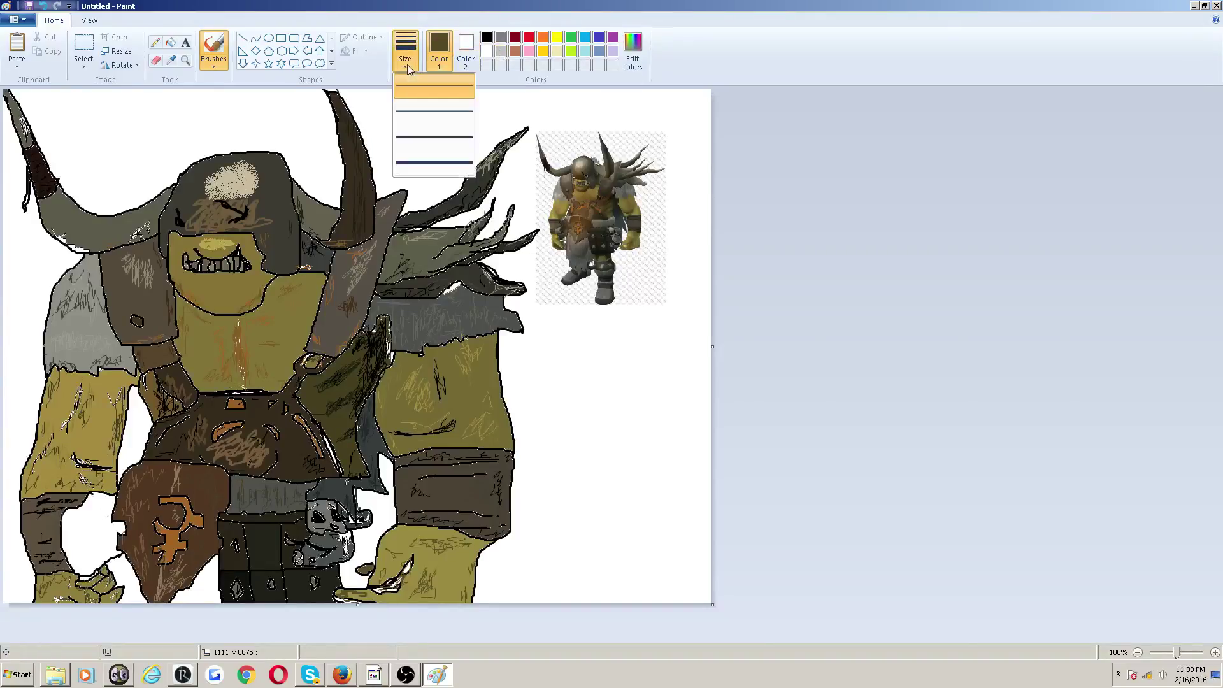
pyautogui.click(462, 105)
pyautogui.click(486, 37)
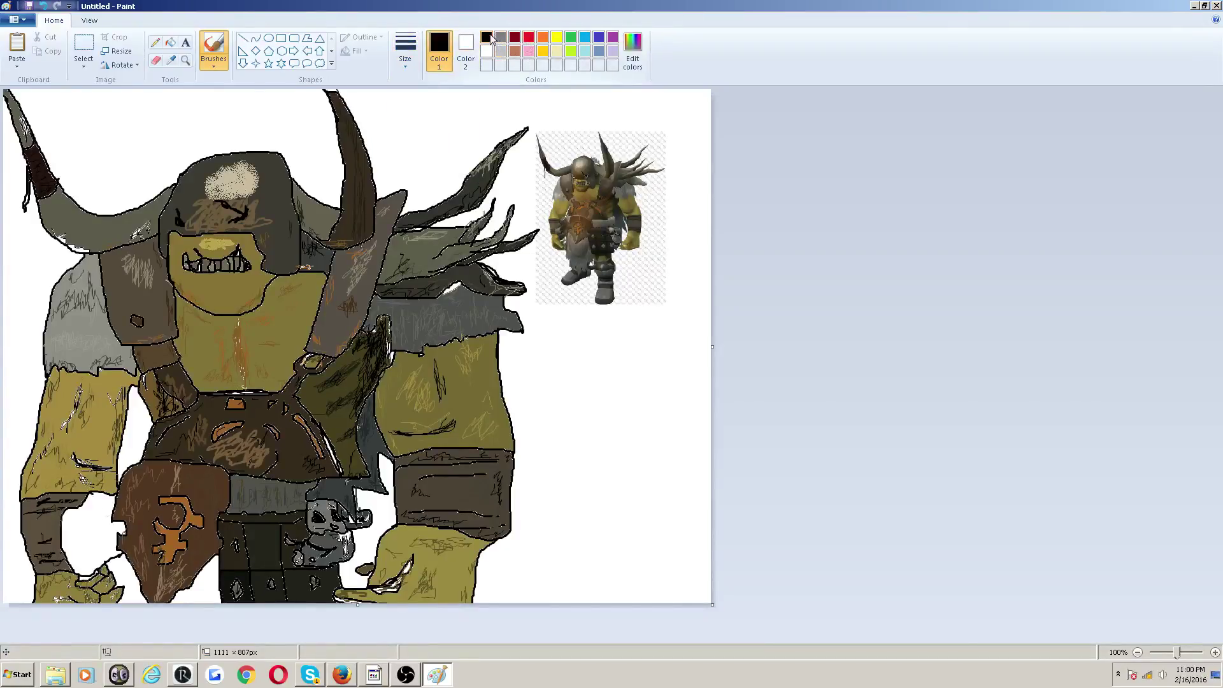
pyautogui.moveTo(87, 517)
pyautogui.mouseDown()
pyautogui.moveTo(98, 507)
pyautogui.moveTo(102, 522)
pyautogui.moveTo(107, 502)
pyautogui.mouseUp()
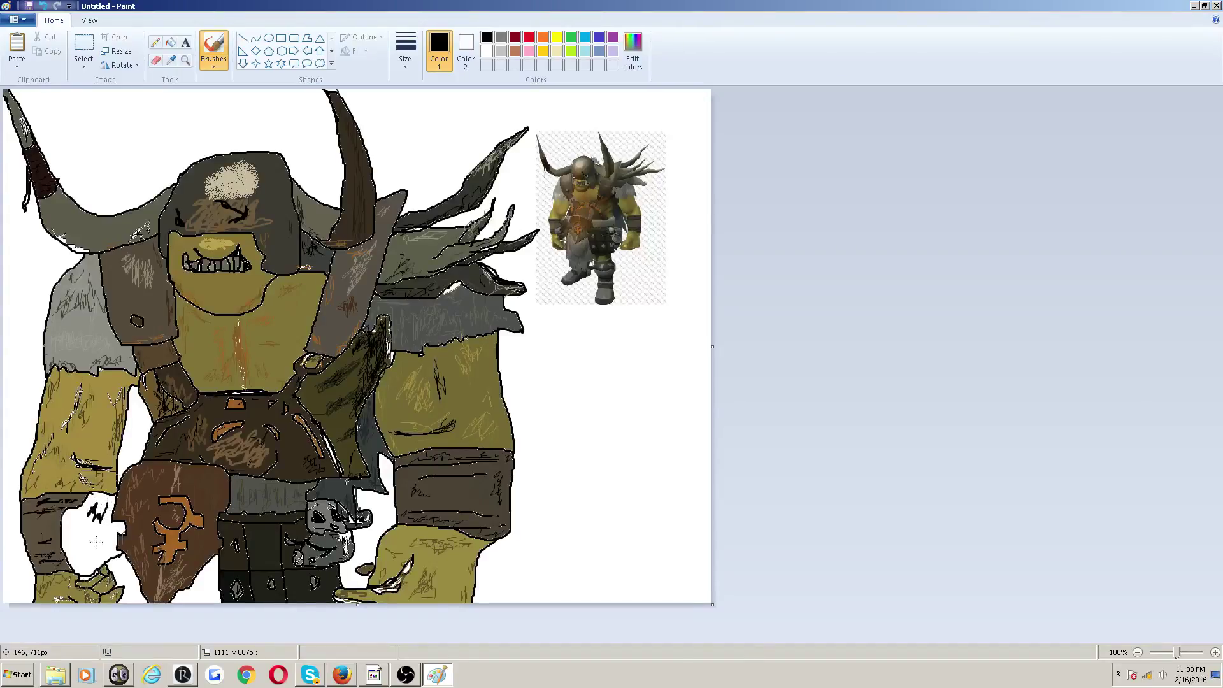
pyautogui.moveTo(62, 545)
pyautogui.mouseDown()
pyautogui.moveTo(104, 552)
pyautogui.moveTo(75, 528)
pyautogui.mouseUp()
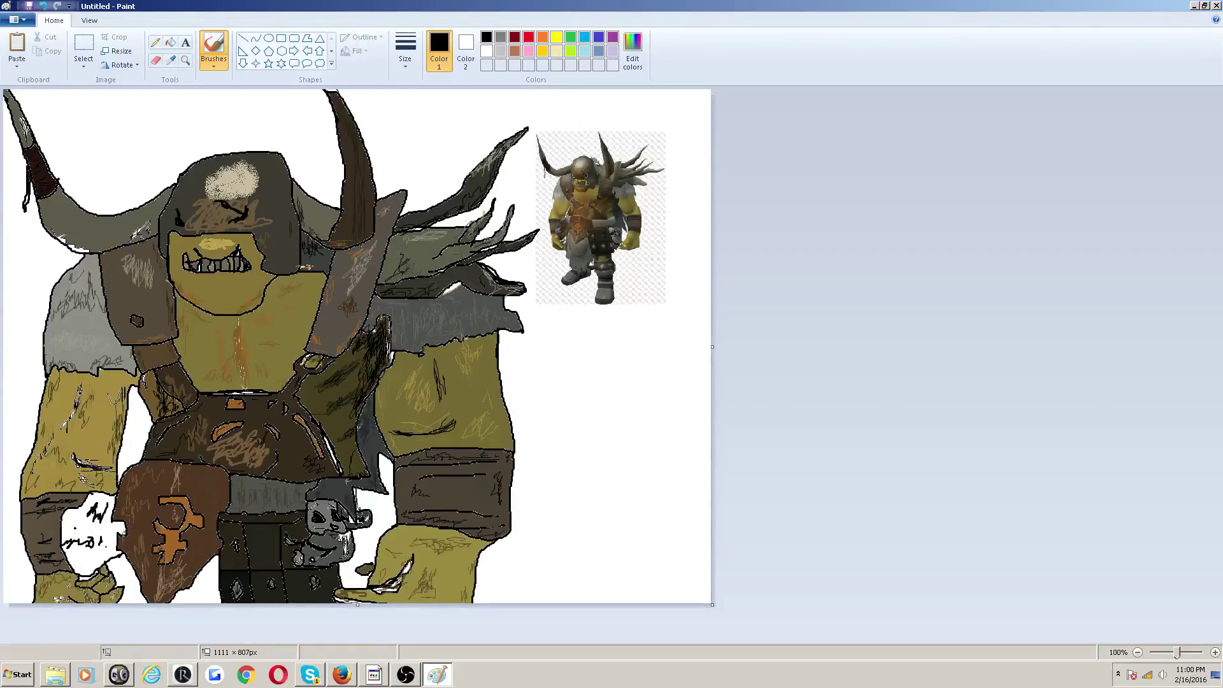
pyautogui.click(405, 49)
pyautogui.click(411, 104)
pyautogui.moveTo(91, 566)
pyautogui.mouseDown()
pyautogui.moveTo(75, 564)
pyautogui.moveTo(85, 563)
pyautogui.mouseUp()
# - Sample dark grey from the reference figure's lower body and fill the white area between the bracer and the loincloth with it
pyautogui.click(171, 60)
pyautogui.click(564, 256)
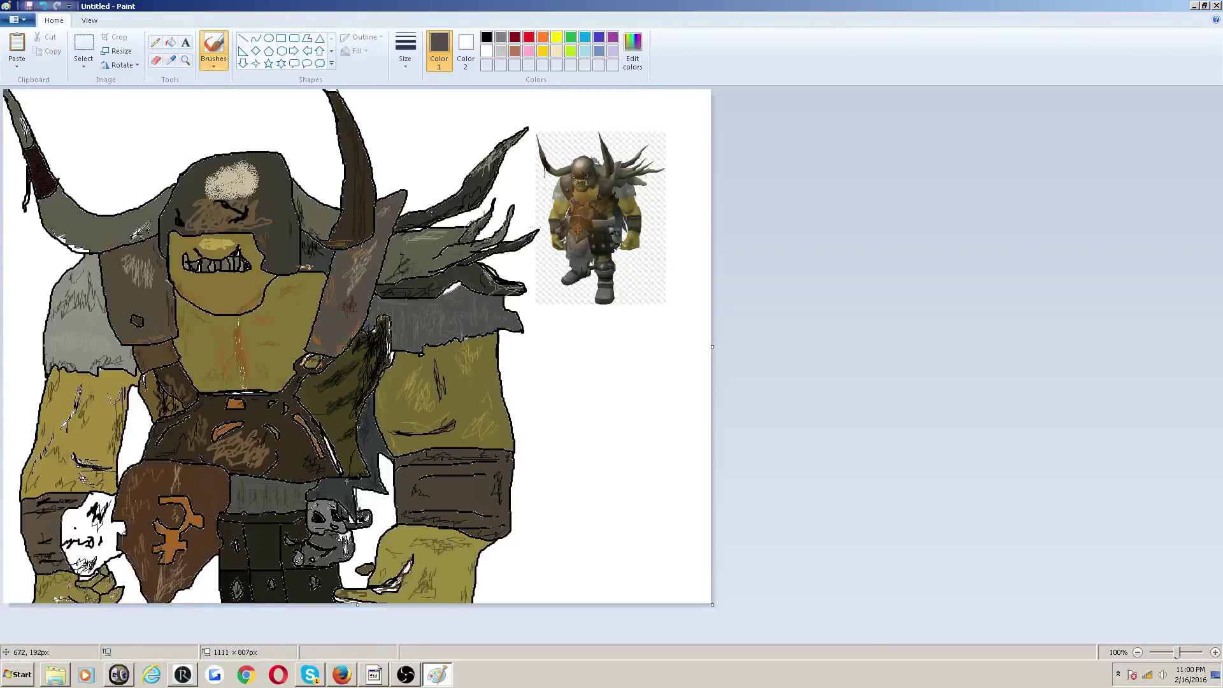
pyautogui.click(170, 42)
pyautogui.click(102, 521)
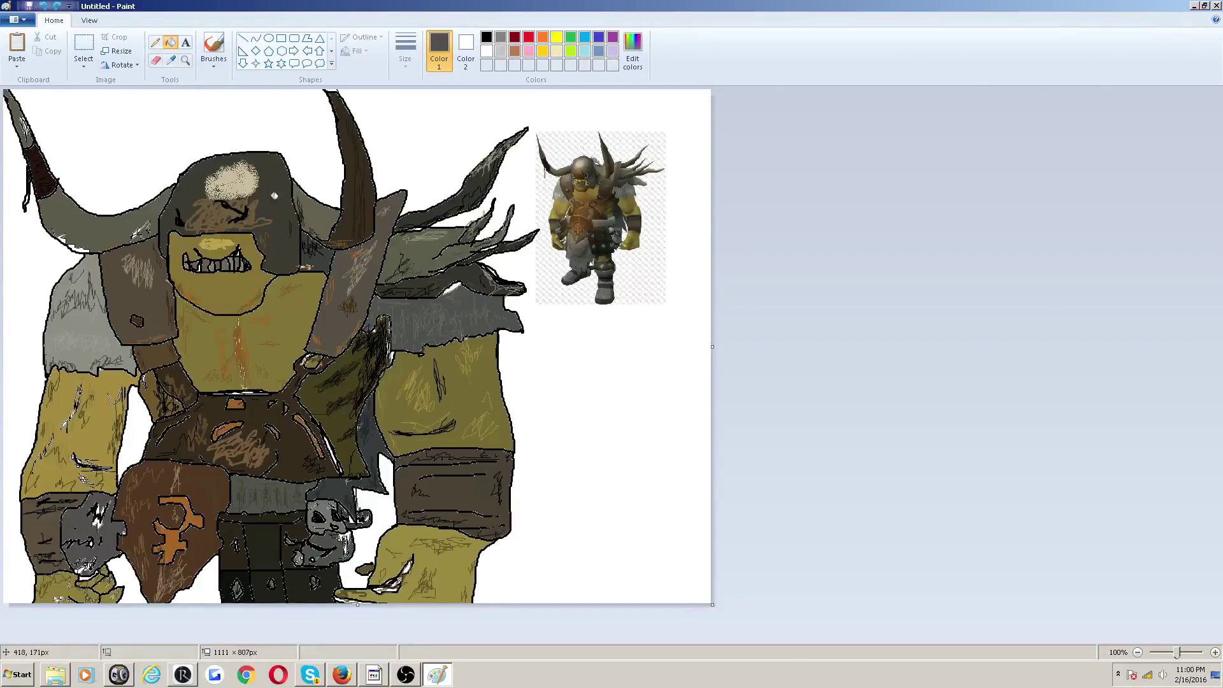
# - Brush black shading strokes over the grey-filled area between the bracer and the loincloth, varying the brush size
pyautogui.click(211, 49)
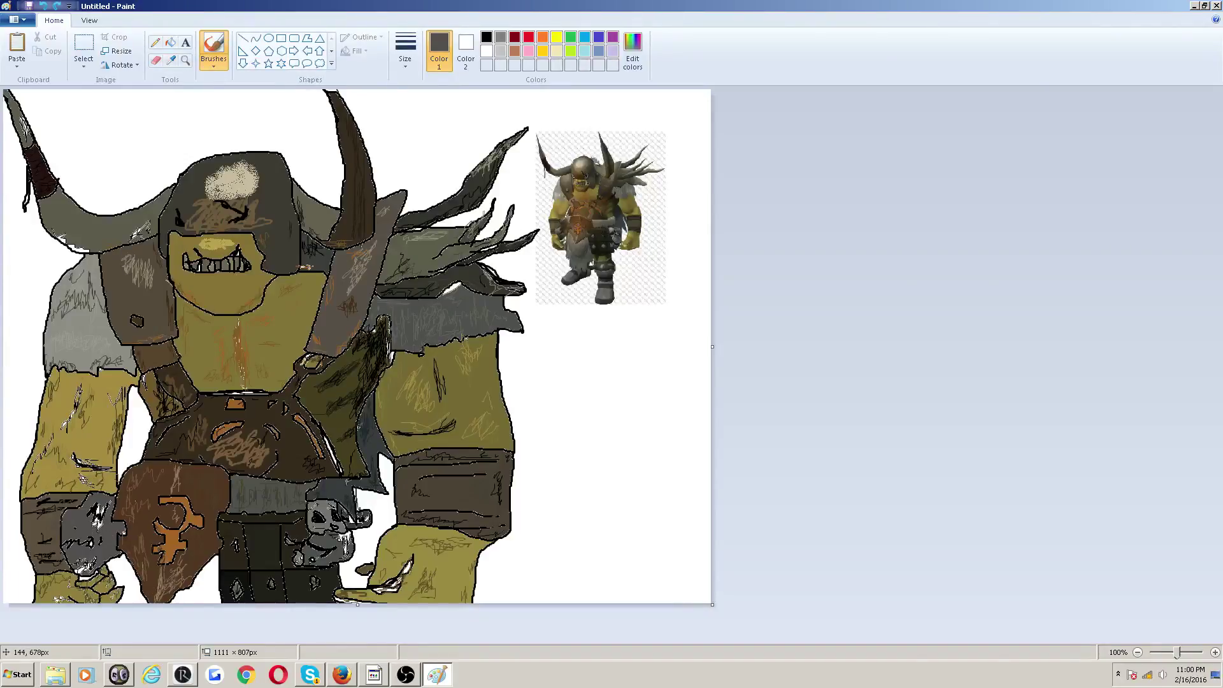
pyautogui.click(487, 37)
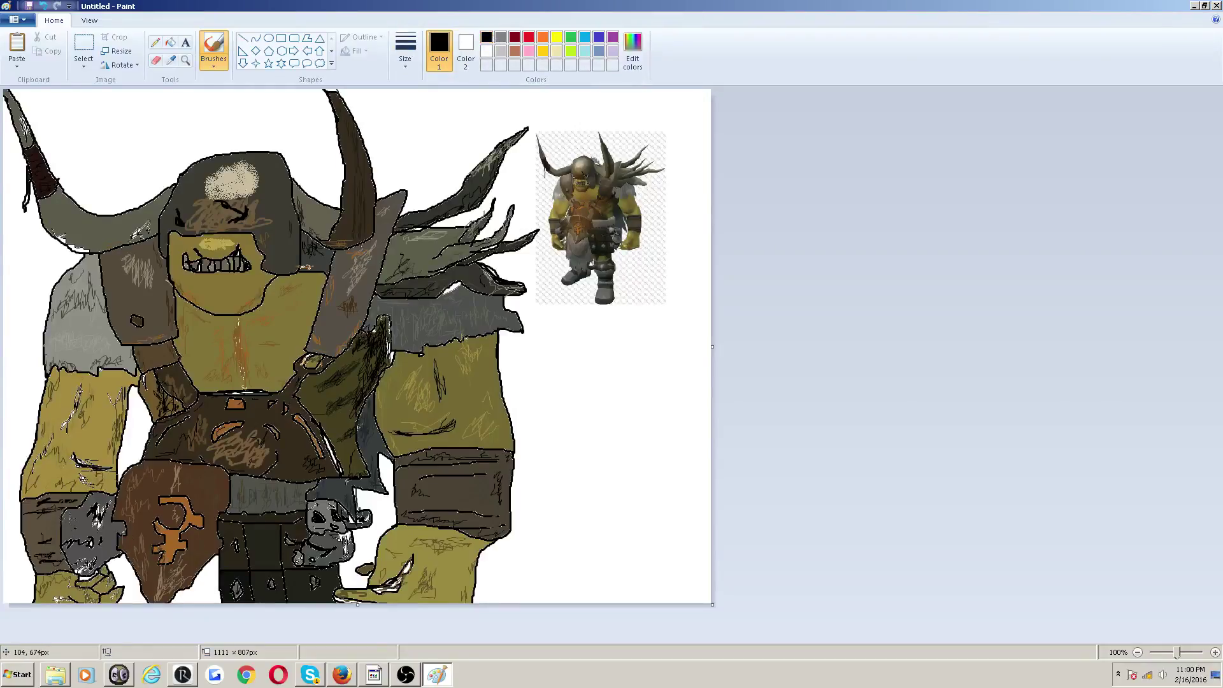
pyautogui.moveTo(71, 523); pyautogui.dragTo(83, 509)
pyautogui.moveTo(64, 562)
pyautogui.mouseDown()
pyautogui.moveTo(77, 571)
pyautogui.moveTo(112, 542)
pyautogui.moveTo(113, 531)
pyautogui.moveTo(90, 546)
pyautogui.moveTo(63, 532)
pyautogui.moveTo(73, 517)
pyautogui.mouseUp()
pyautogui.click(405, 49)
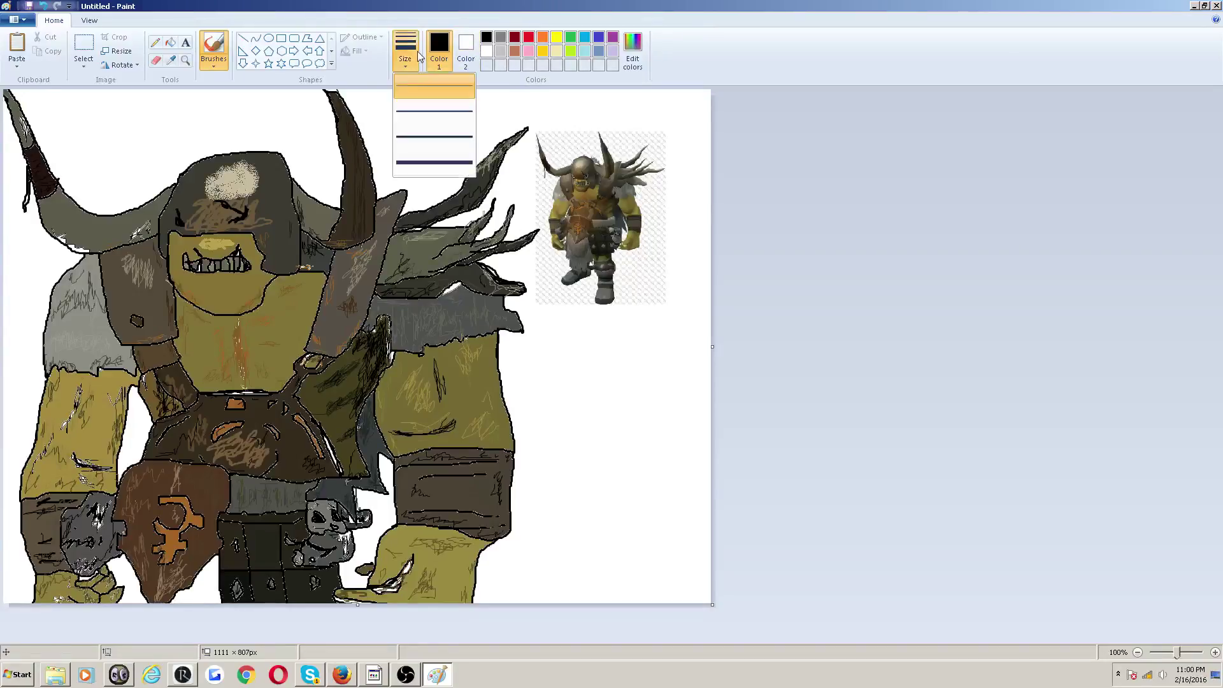
pyautogui.click(420, 112)
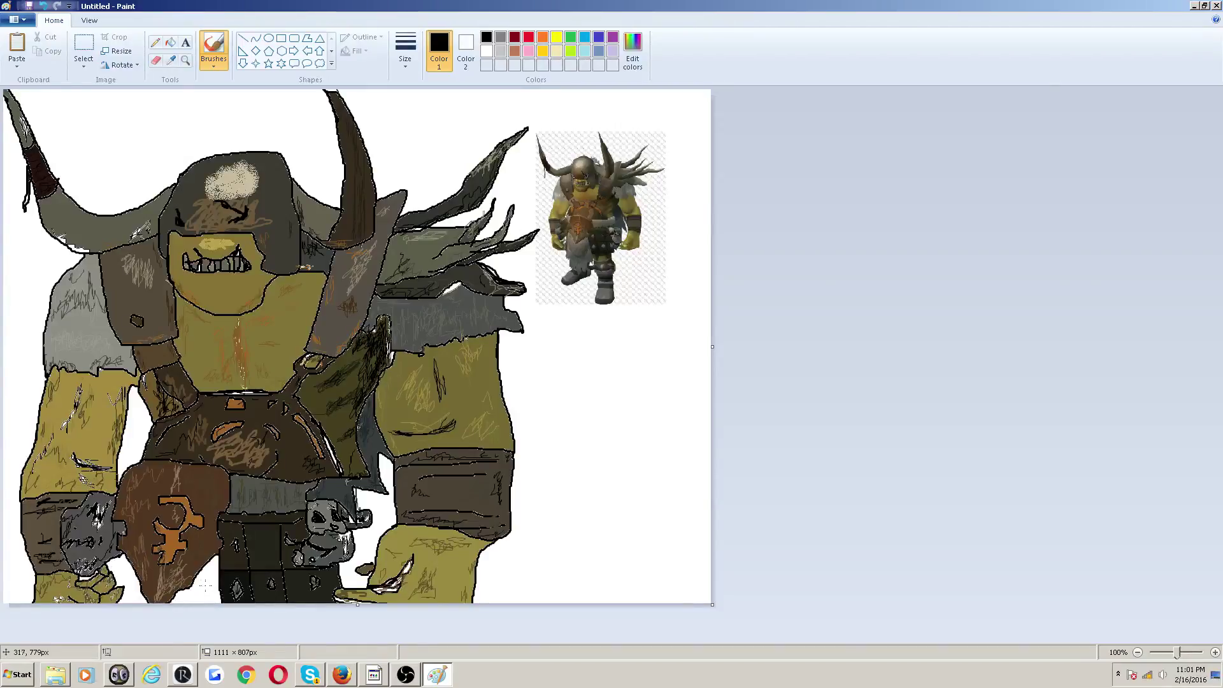
# - Draw black detail strokes in the white gaps on both sides of the loincloth's lower tip
pyautogui.click(405, 51)
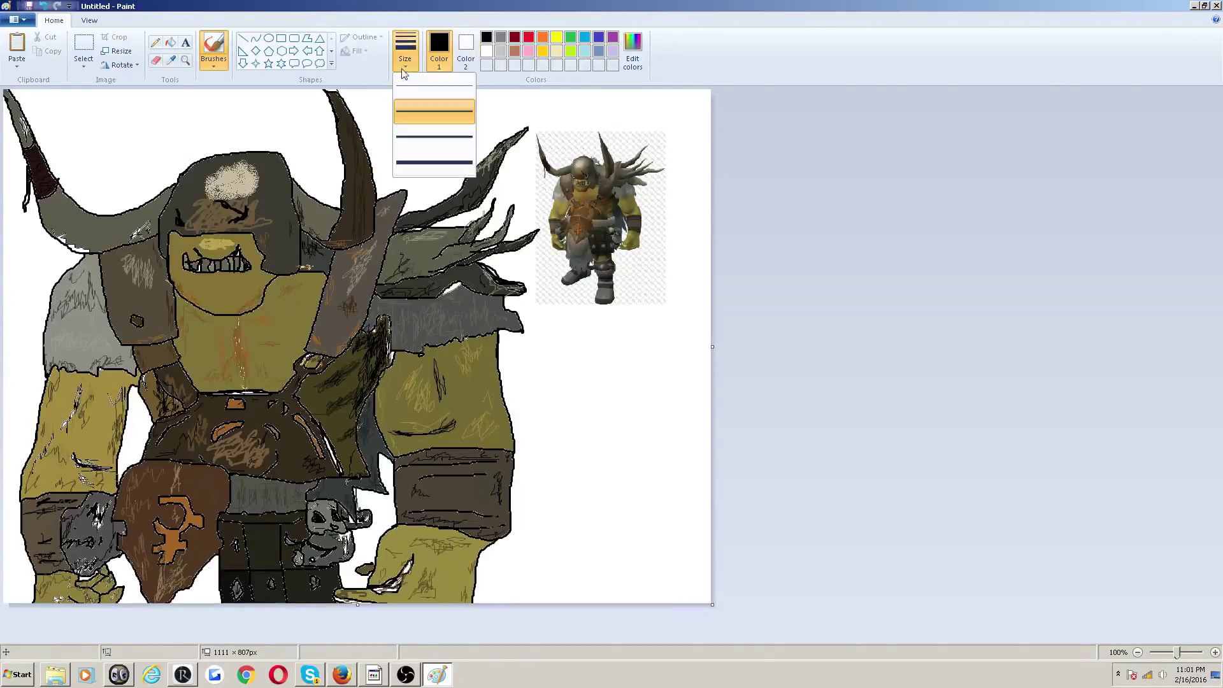
pyautogui.click(421, 99)
pyautogui.click(405, 51)
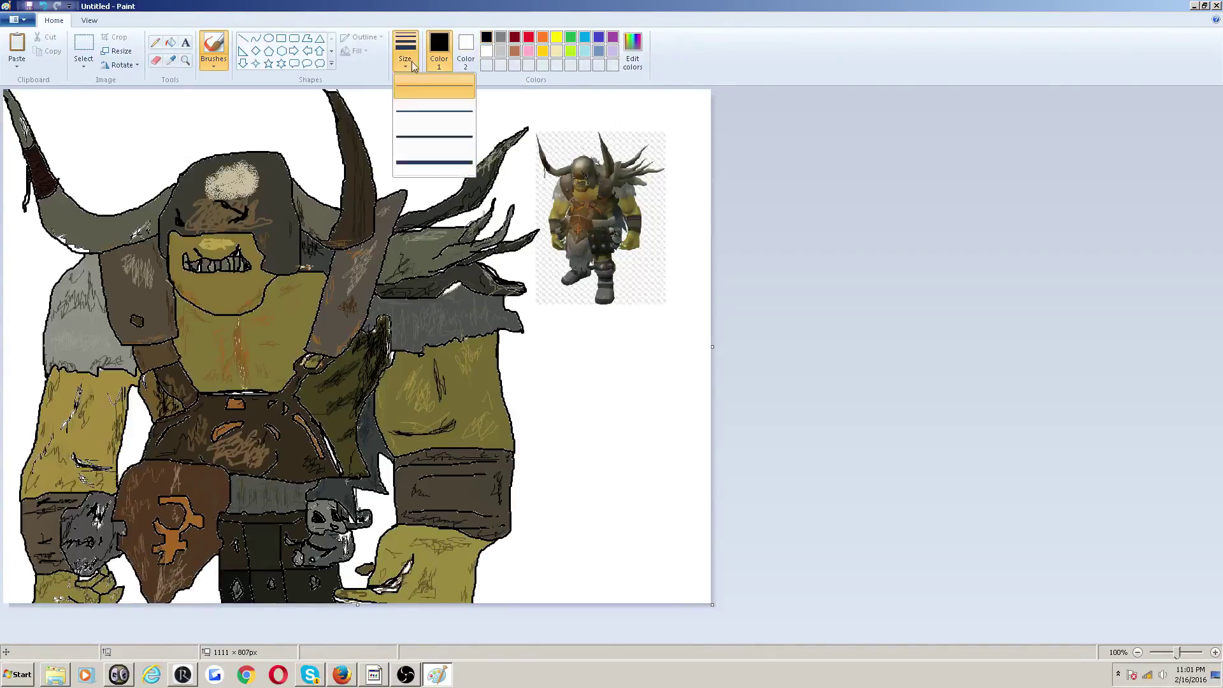
pyautogui.click(420, 133)
pyautogui.moveTo(195, 592)
pyautogui.mouseDown()
pyautogui.moveTo(207, 599)
pyautogui.moveTo(196, 599)
pyautogui.mouseUp()
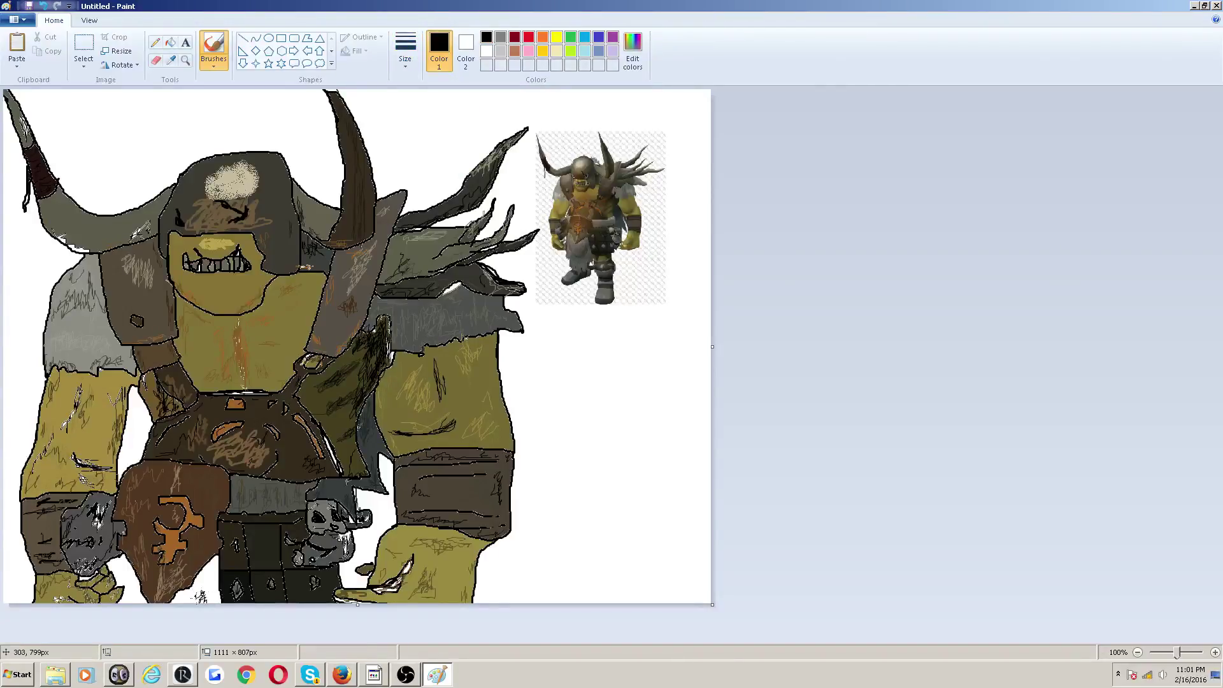
pyautogui.moveTo(118, 580); pyautogui.dragTo(117, 557)
# - Sample brownish grey from the reference figure's leg cloth and fill the gaps on both sides of the loincloth's tip
pyautogui.click(171, 60)
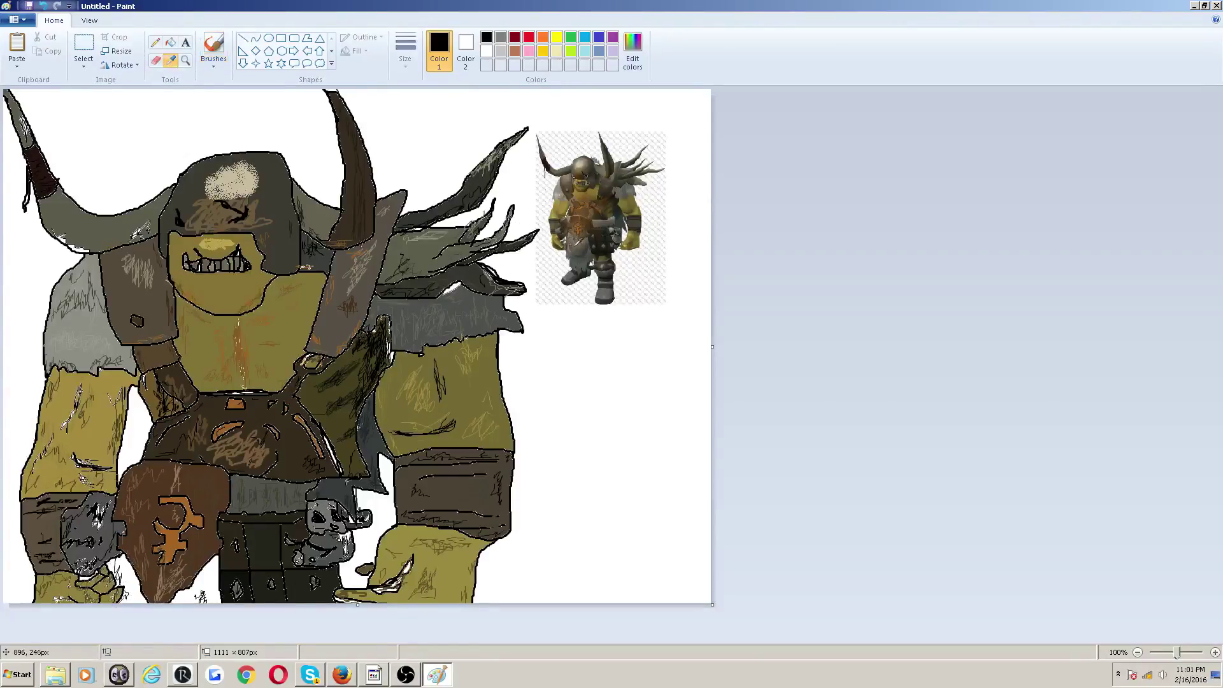
pyautogui.click(573, 240)
pyautogui.click(170, 42)
pyautogui.click(210, 579)
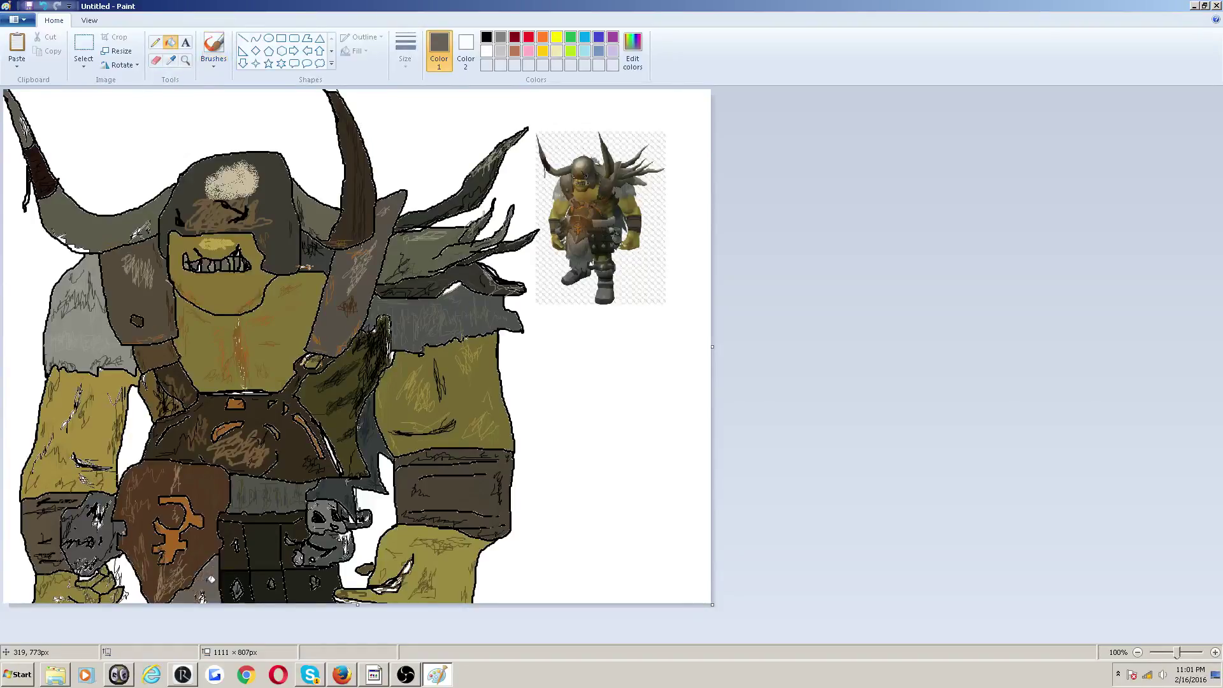
pyautogui.click(134, 580)
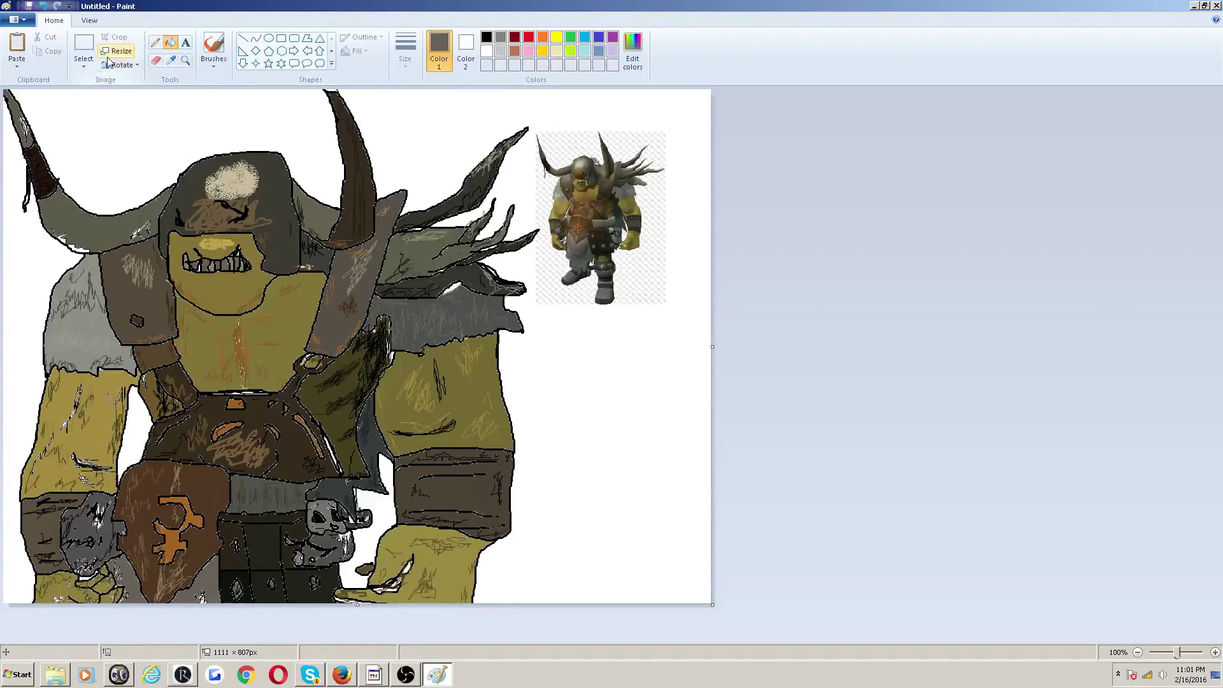
# - Outline a narrow armor section in black between the left-hand arm and the brown waist armor
pyautogui.click(210, 42)
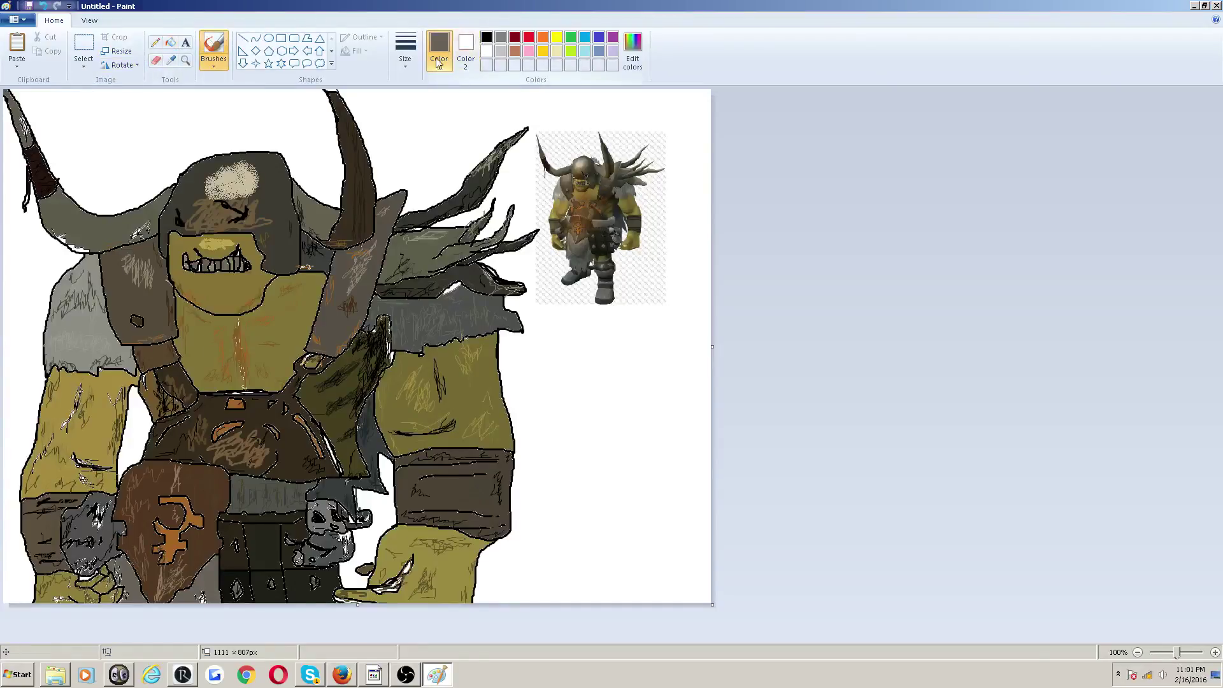
pyautogui.click(489, 38)
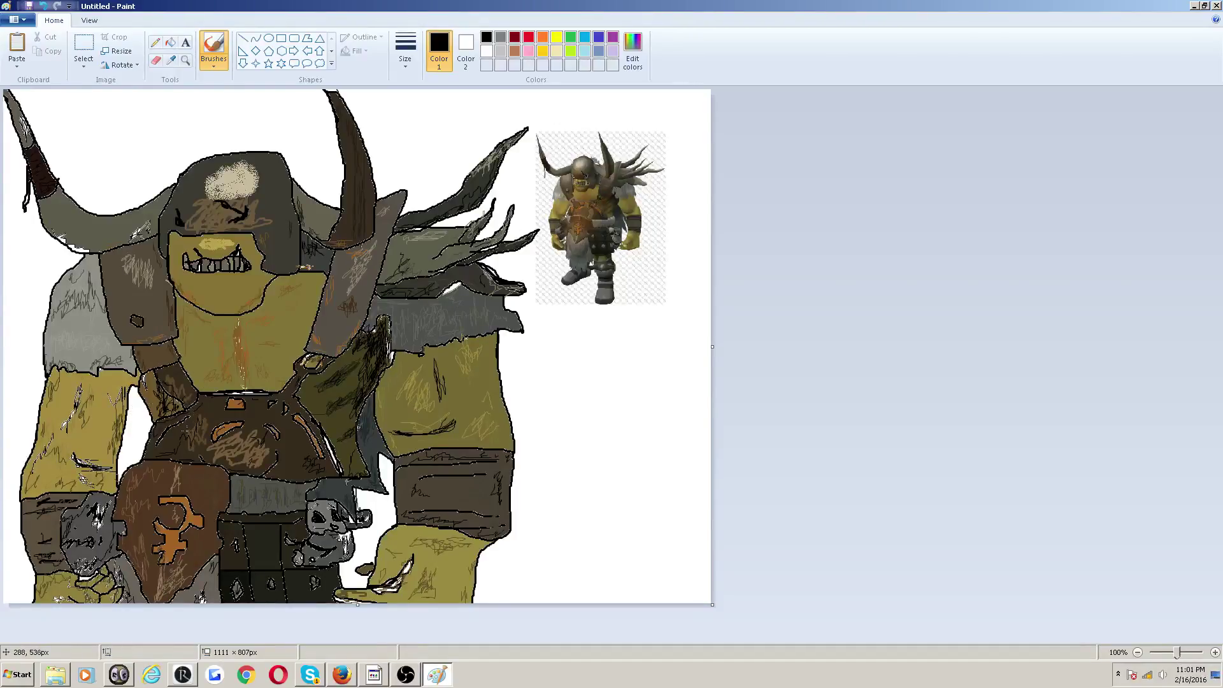
pyautogui.click(405, 51)
pyautogui.click(403, 112)
pyautogui.moveTo(146, 405)
pyautogui.mouseDown()
pyautogui.moveTo(128, 466)
pyautogui.moveTo(131, 445)
pyautogui.mouseUp()
# - Sample dark brown from the reference figure's waist armor and fill the outlined section beside the waist with it
pyautogui.click(171, 60)
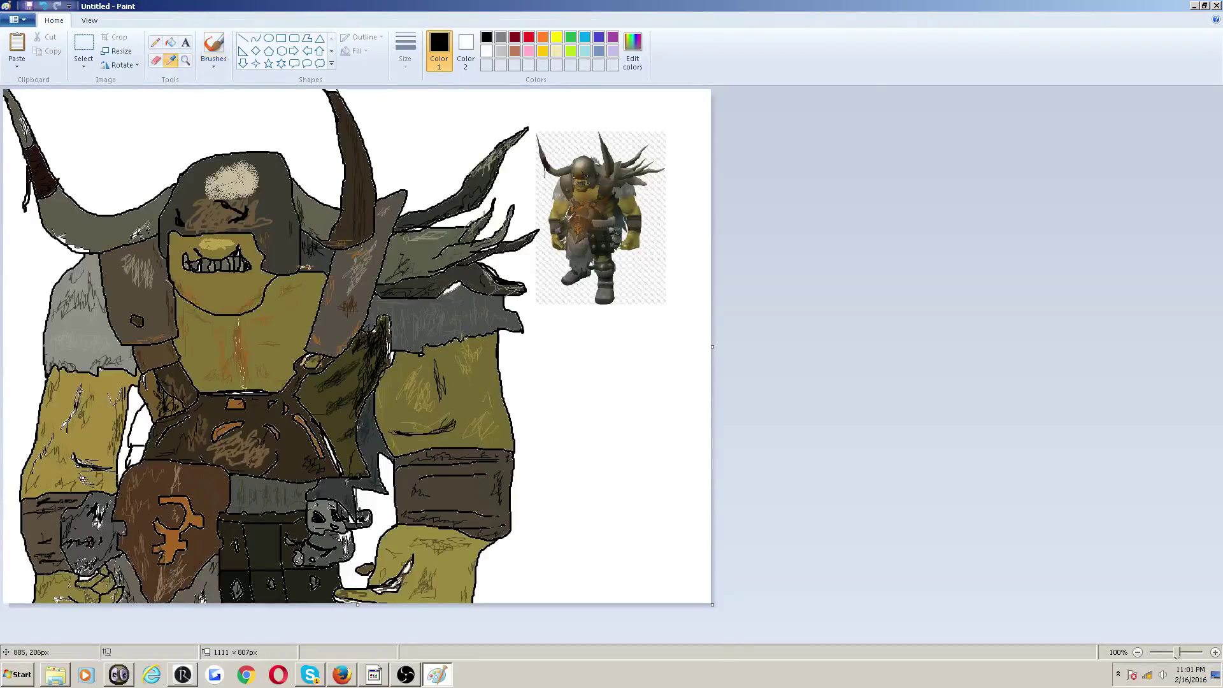
pyautogui.click(570, 215)
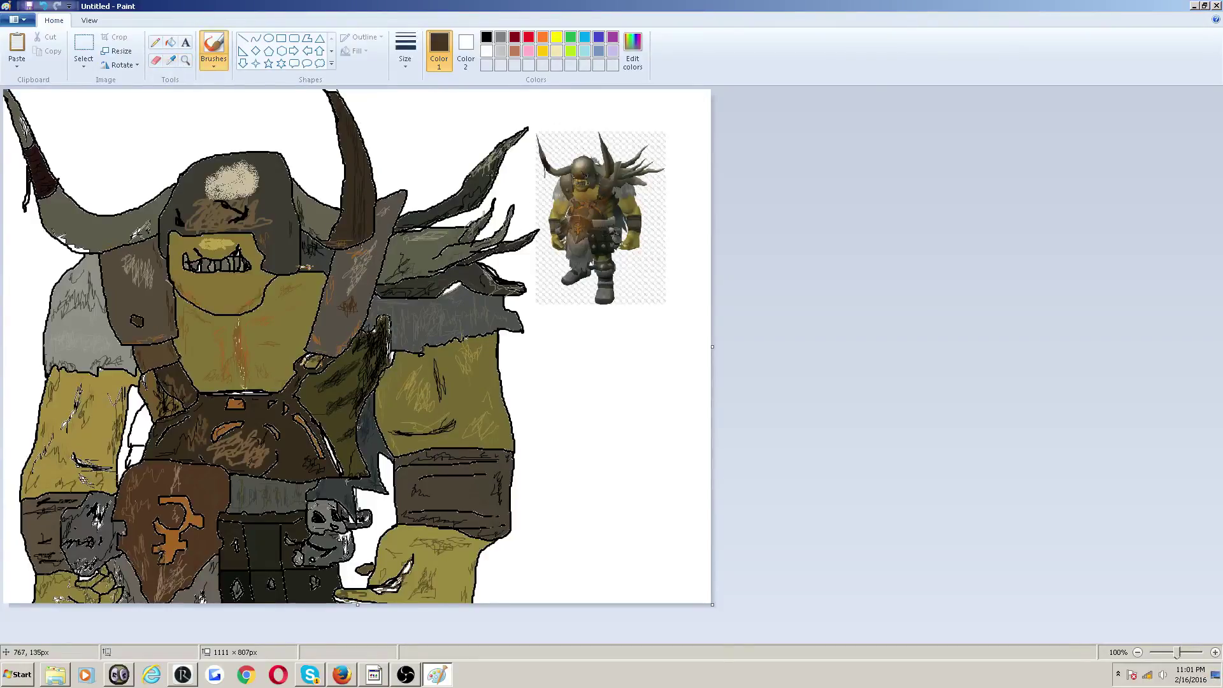
pyautogui.click(170, 42)
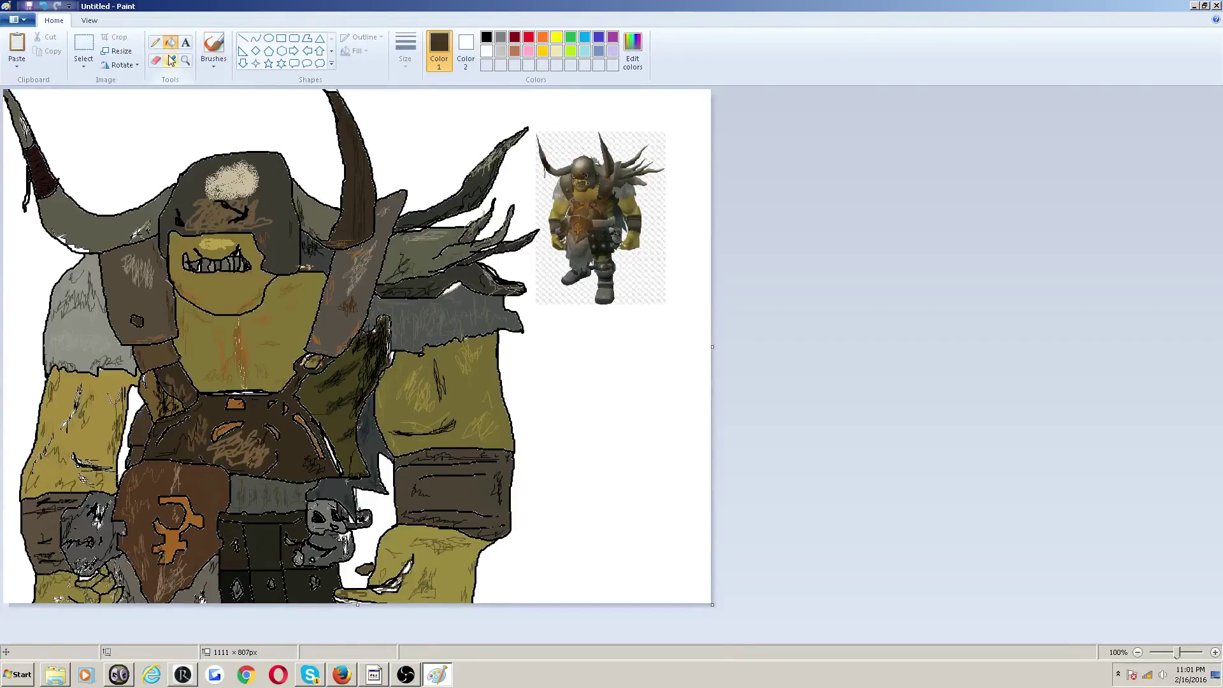
# - Brush black shading strokes over the dark brown section beside the waist, varying the brush size
pyautogui.click(213, 45)
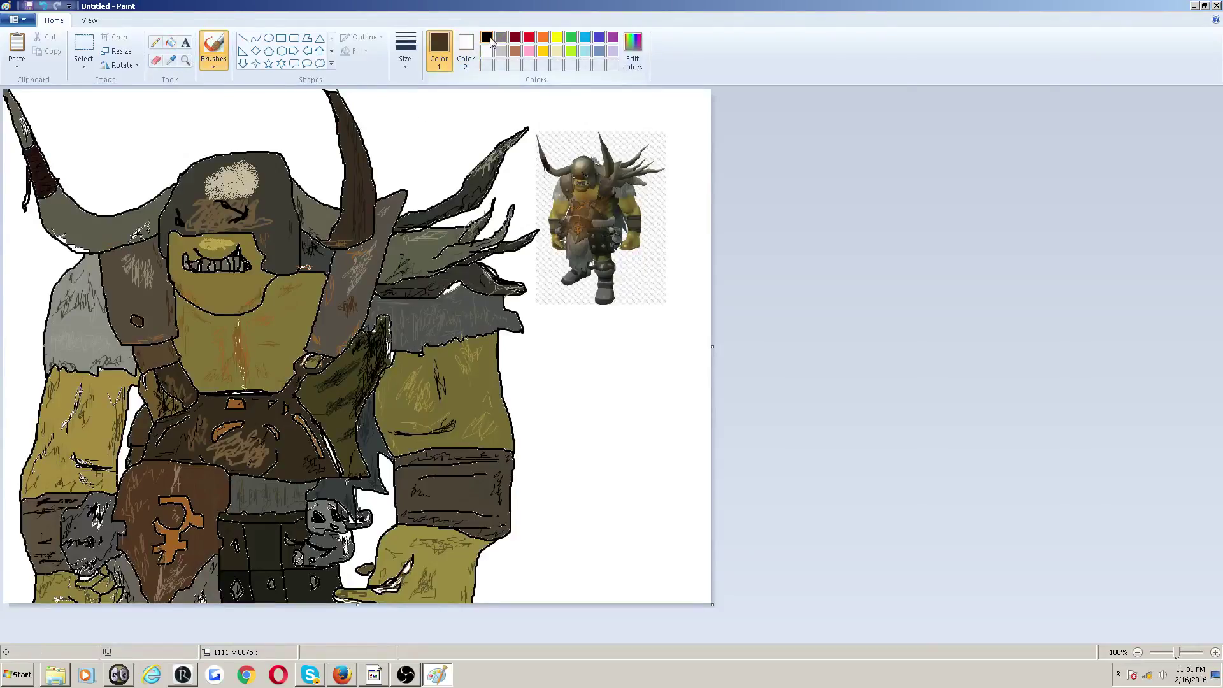
pyautogui.click(486, 37)
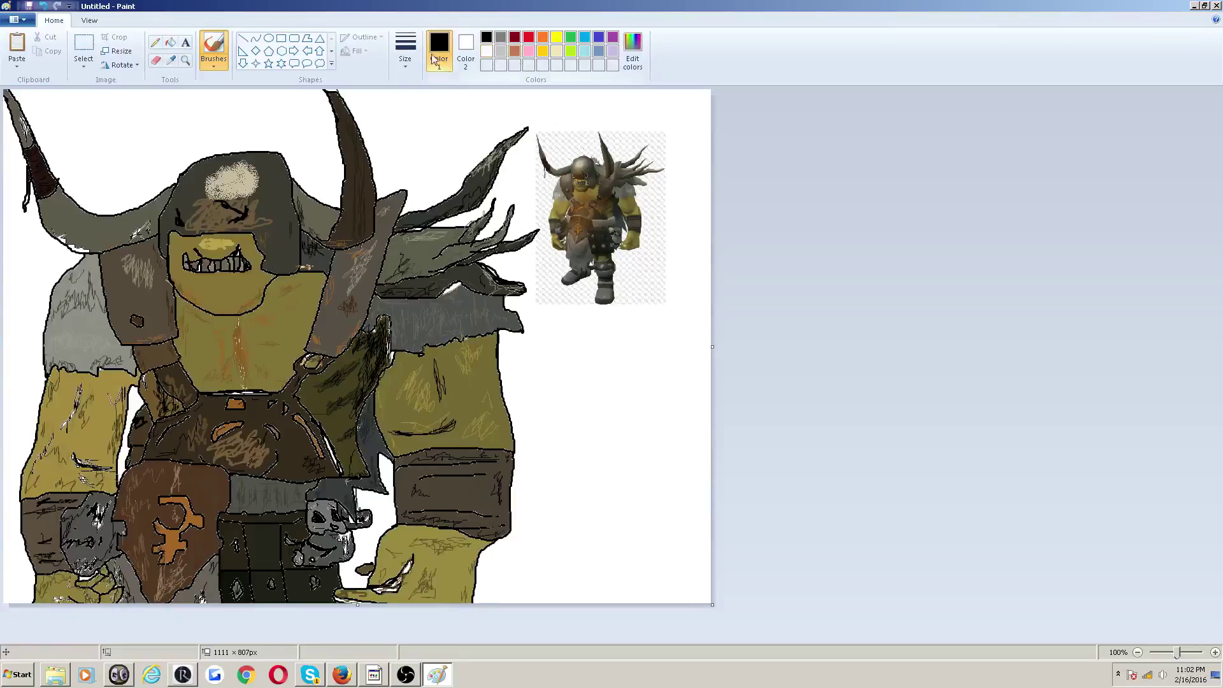
pyautogui.click(405, 47)
pyautogui.click(405, 99)
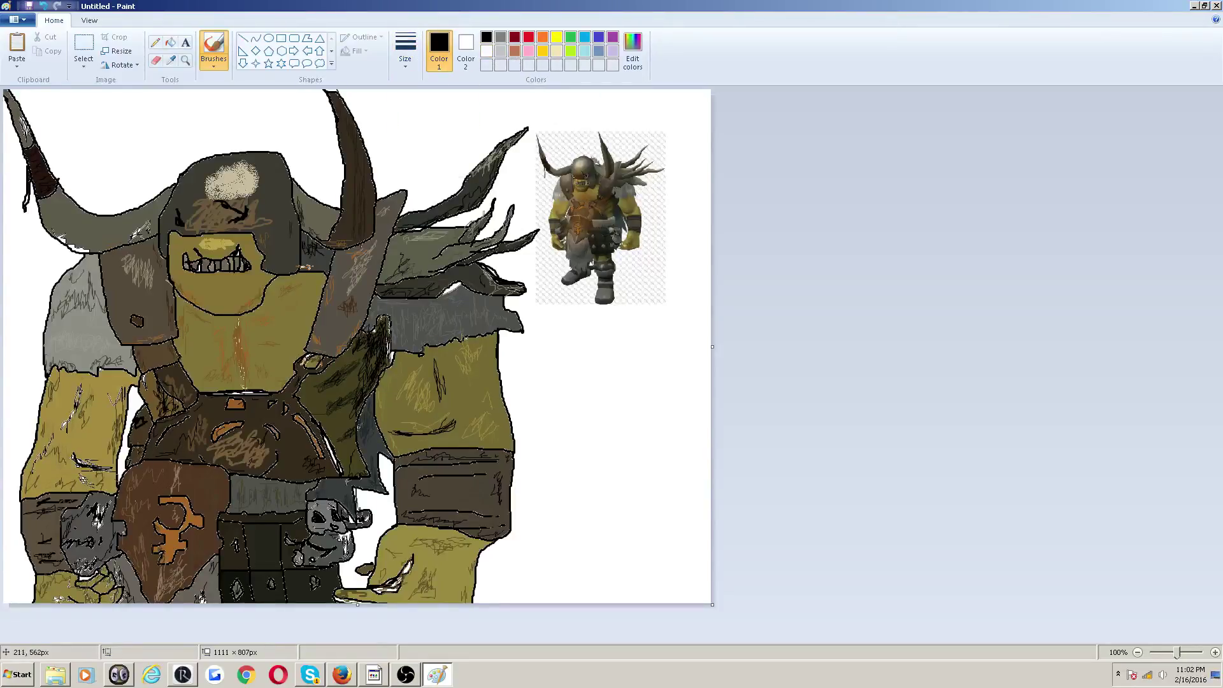